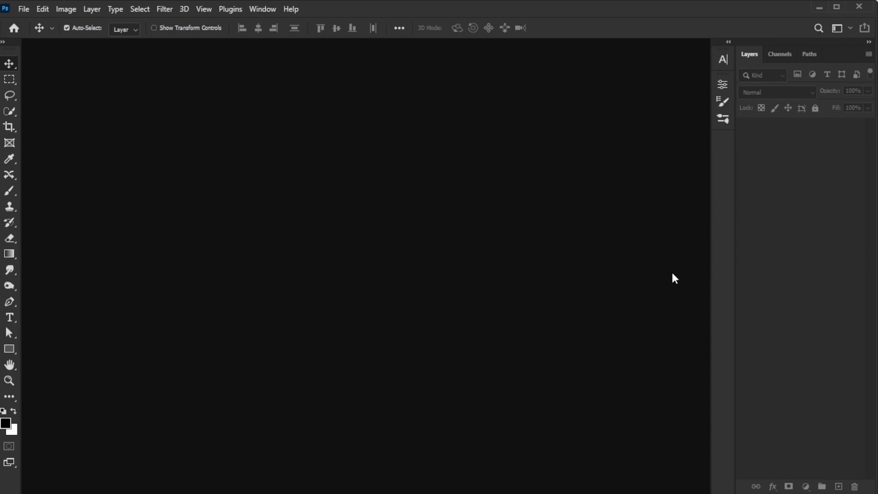
# Step: Start a new document and check the pixel dimensions of coat-dress.png in its file properties in File Explorer
pyautogui.click(24, 9)
pyautogui.click(41, 22)
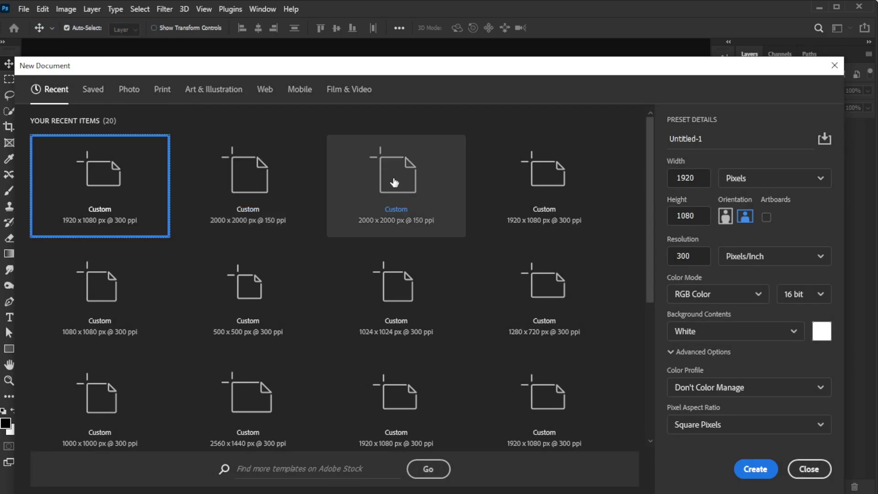
pyautogui.click(210, 491)
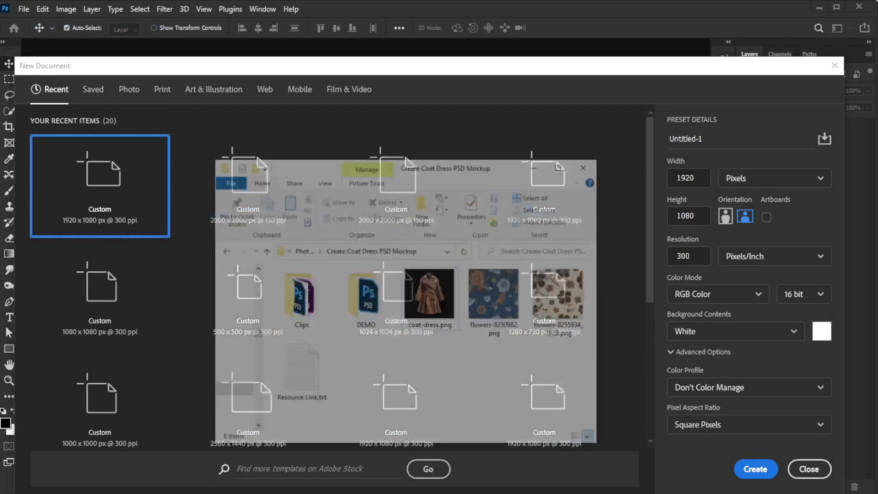
pyautogui.rightClick(467, 273)
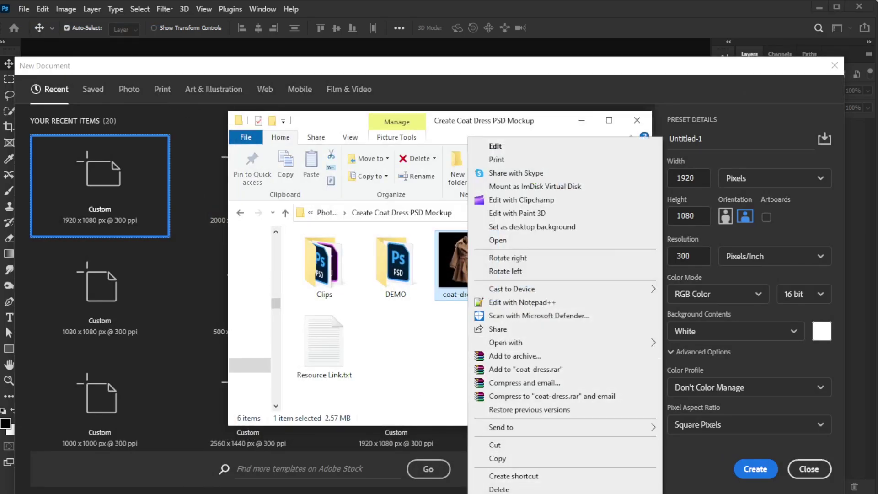
pyautogui.press('r')
pyautogui.click(551, 244)
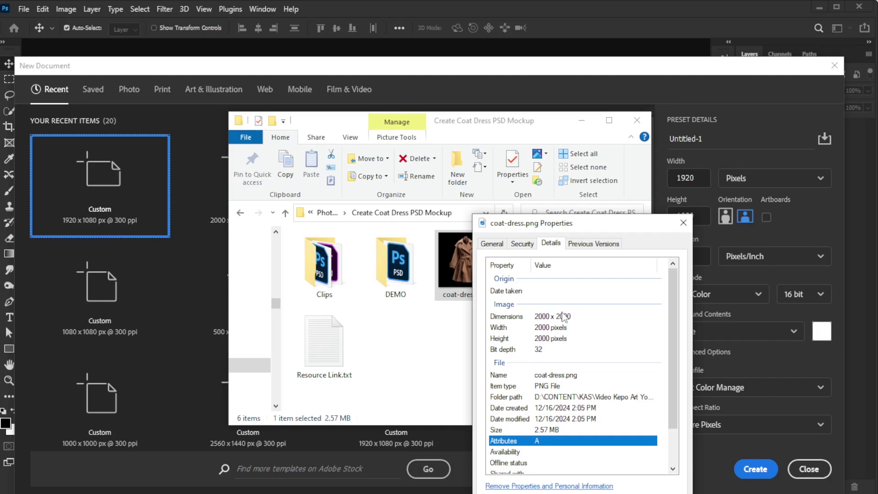
pyautogui.press('Escape')
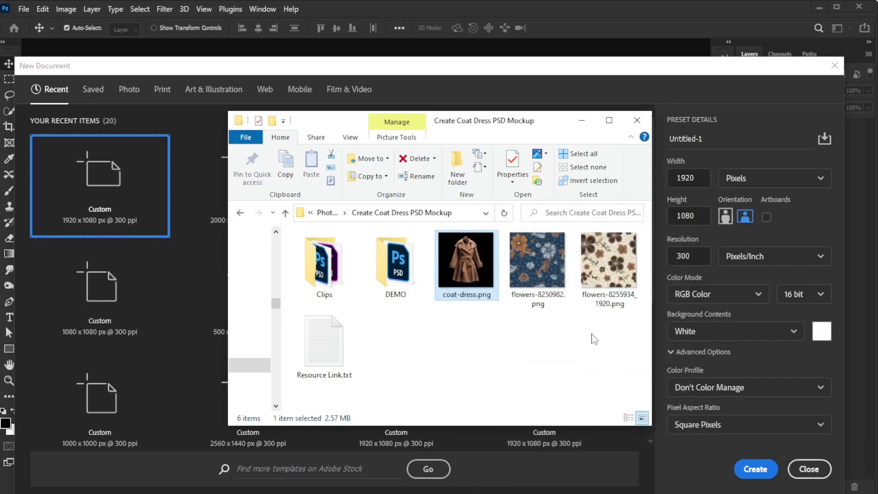
pyautogui.click(591, 326)
pyautogui.click(582, 120)
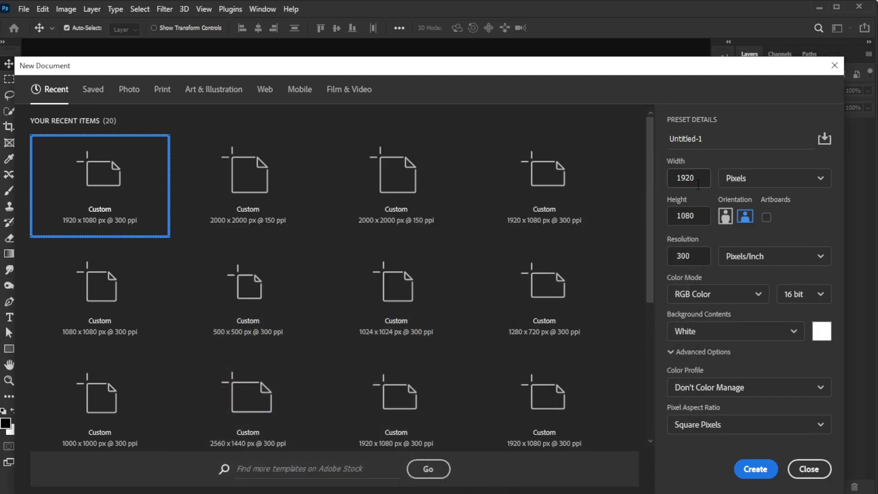
# Step: Set the new document to 2000 by 2000 pixels, 150 pixels/inch resolution and 8 bit colour depth
pyautogui.click(668, 182)
pyautogui.write('2000')
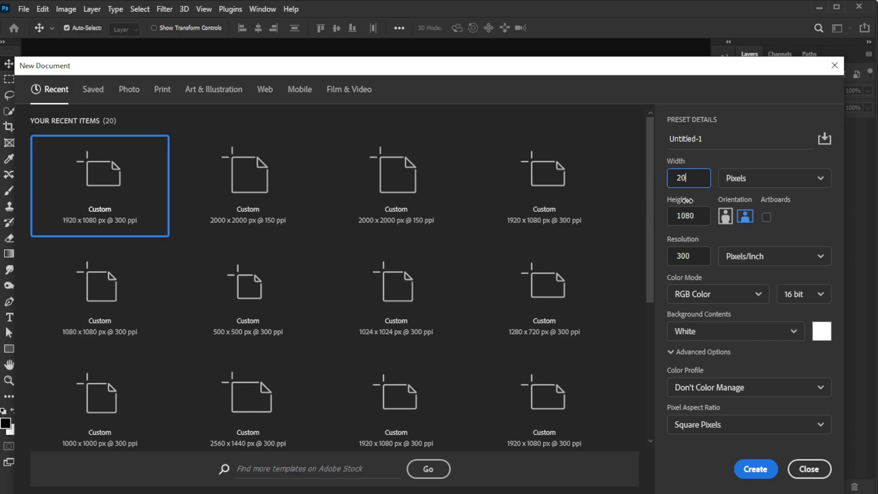
pyautogui.click(694, 215)
pyautogui.write('2000')
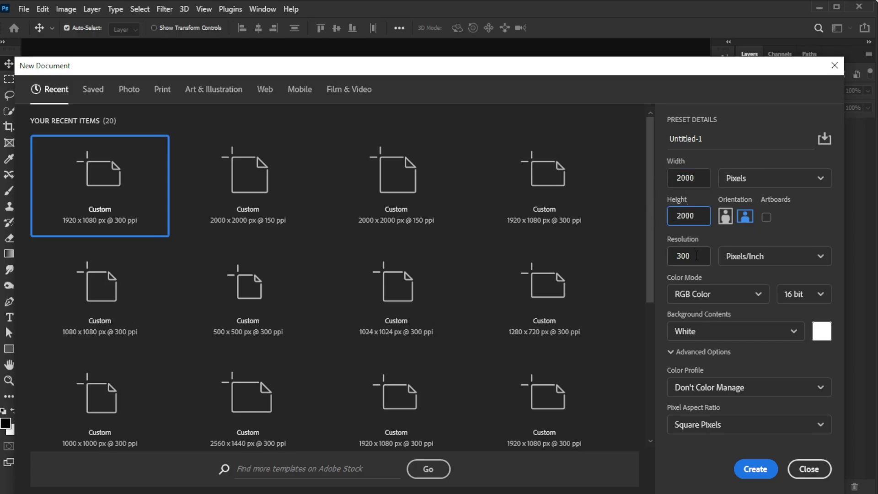
pyautogui.click(697, 256)
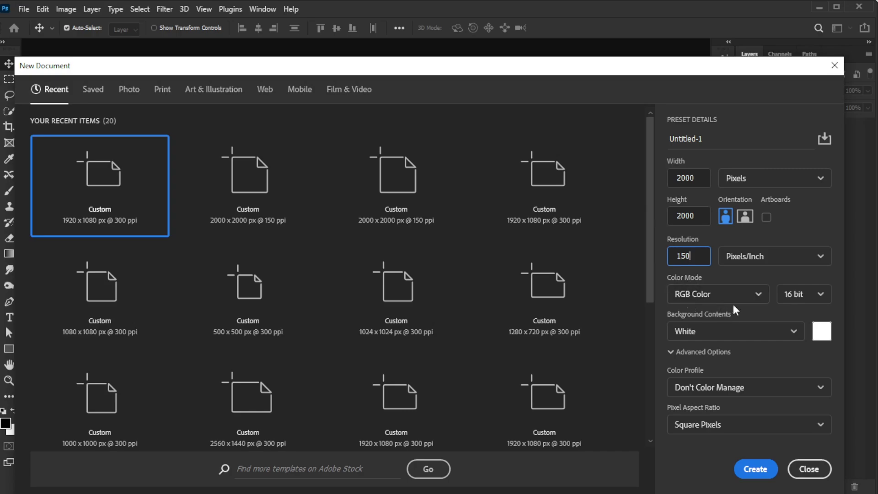
pyautogui.click(790, 297)
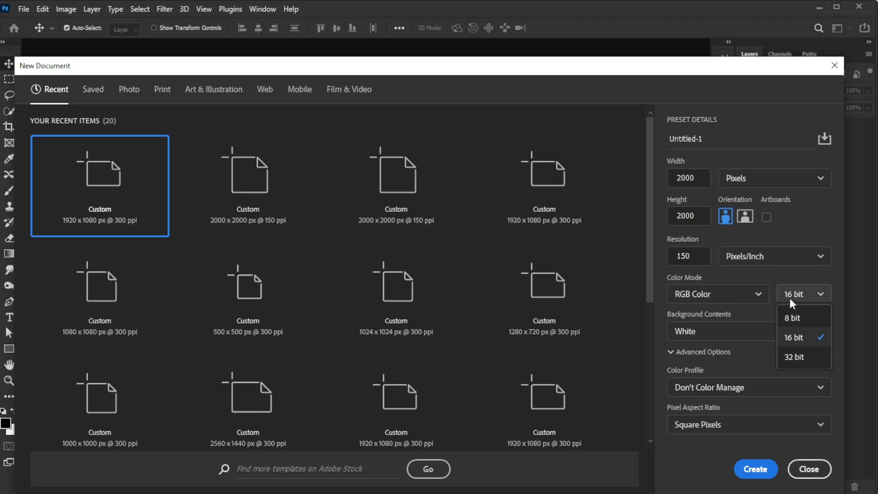
pyautogui.click(803, 321)
# Step: Set the new document's background to the custom colour b3e0dc
pyautogui.click(821, 334)
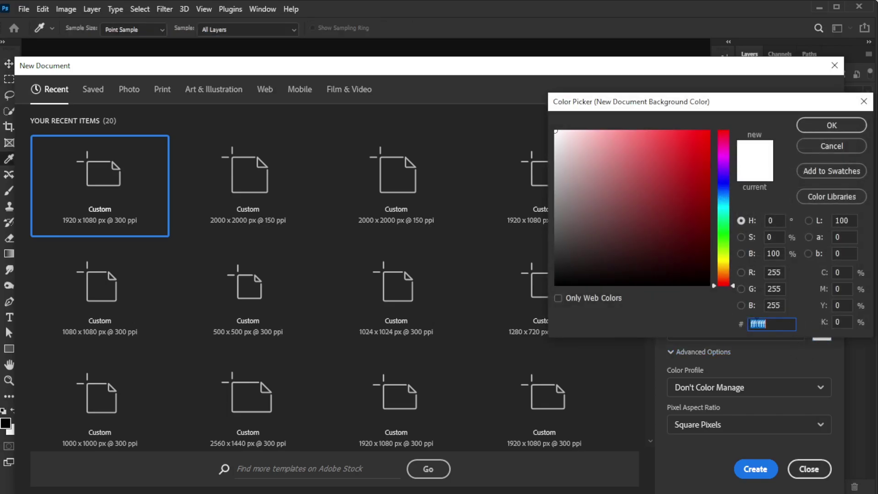
pyautogui.rightClick(758, 323)
pyautogui.click(757, 370)
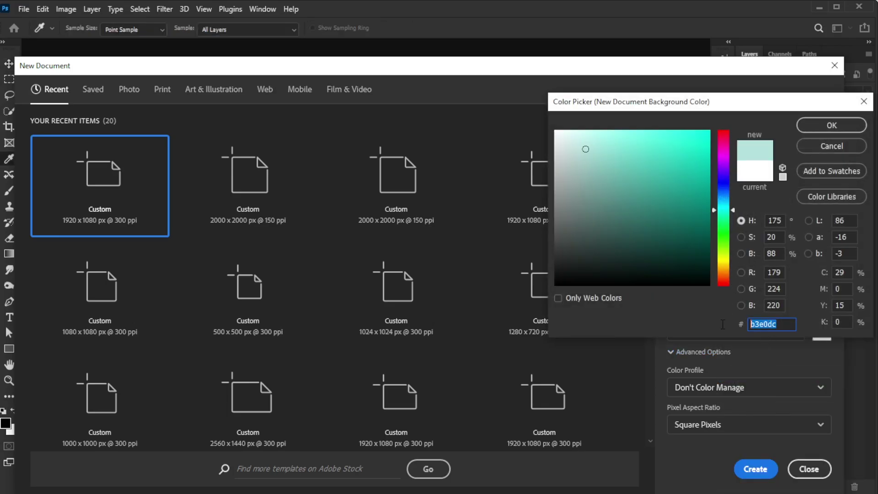
pyautogui.click(830, 129)
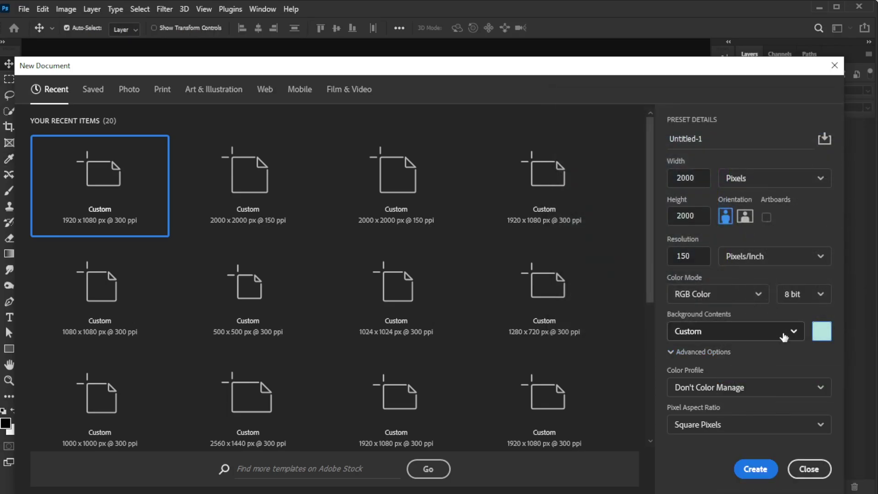
# Step: Choose the Working RGB: sRGB IEC61966-2.1 colour profile and create the document as "Coat Dress PSD Mockup"
pyautogui.click(769, 390)
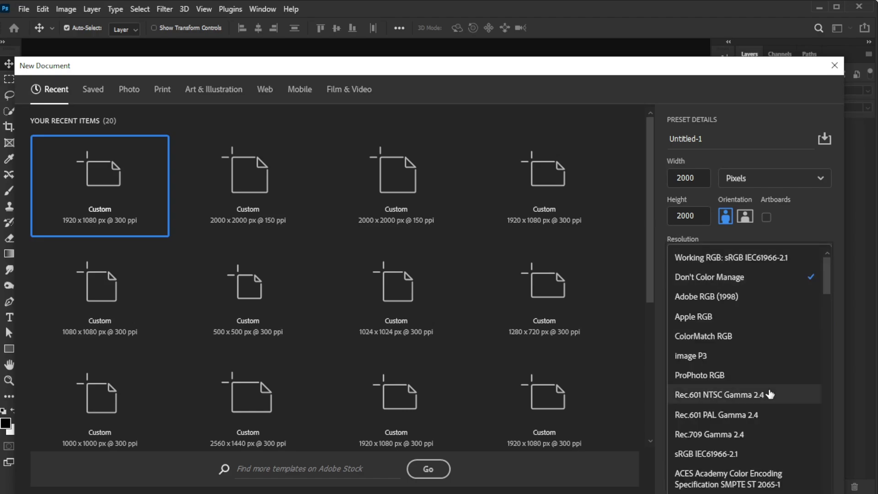
pyautogui.click(754, 258)
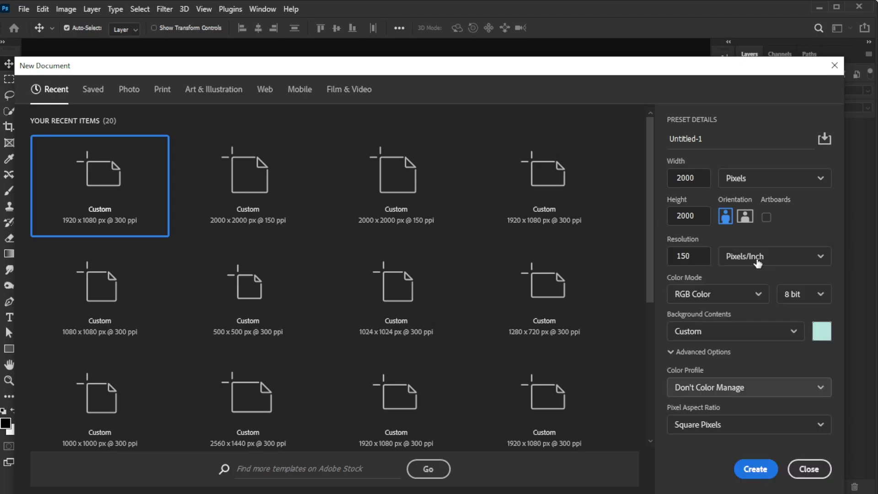
pyautogui.write('Coat Dress PSD Mockup')
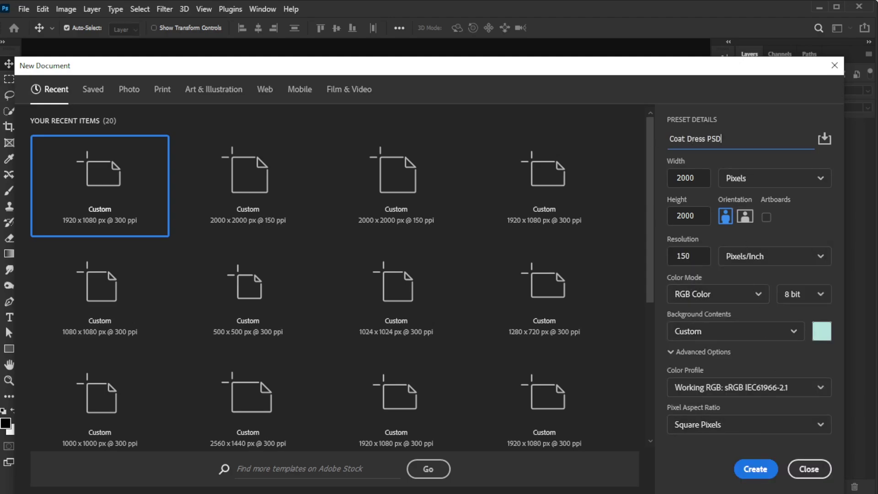
pyautogui.click(755, 469)
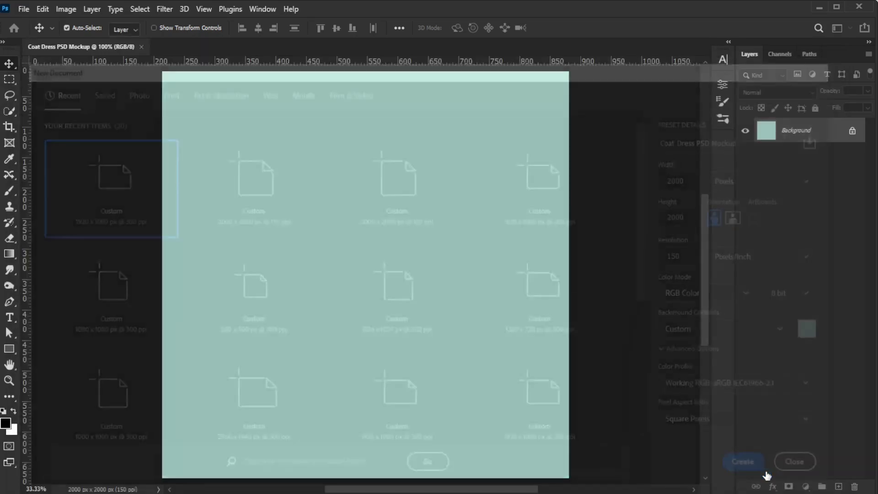
# Step: Place coat-dress.png from File Explorer onto the Photoshop canvas at its default size and position
pyautogui.hotkey('alt', 'Tab')
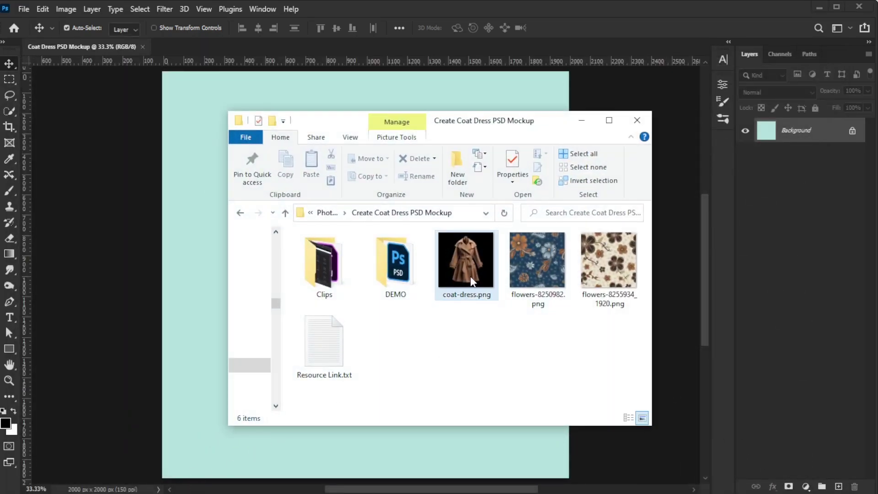
pyautogui.moveTo(465, 260); pyautogui.dragTo(191, 369)
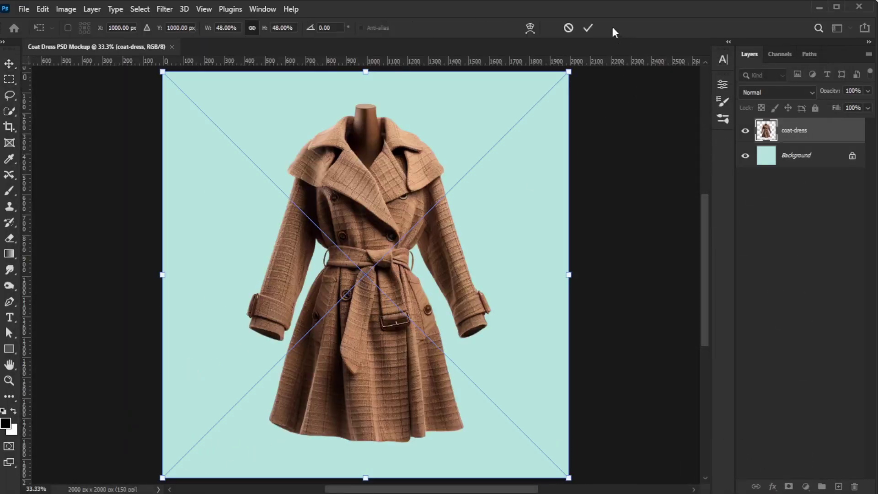
pyautogui.click(587, 27)
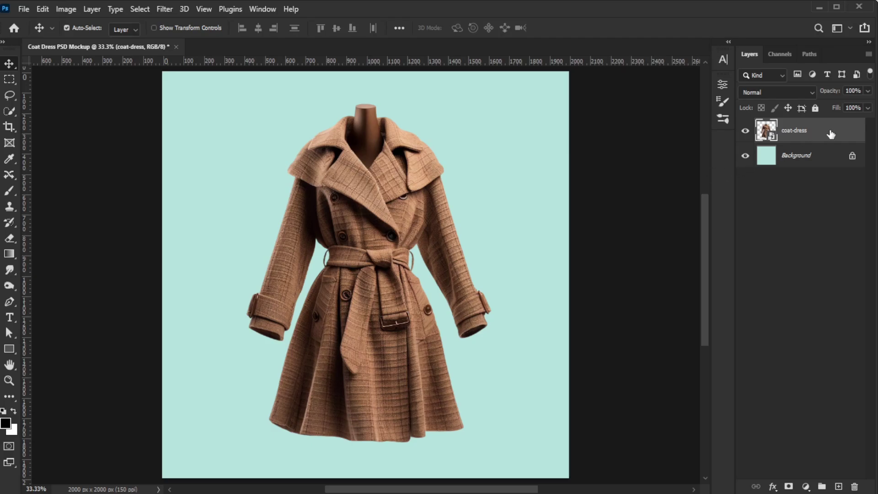
# Step: Add a layer mask to the coat-dress layer and run Select Subject on it in Select and Mask
pyautogui.click(790, 486)
pyautogui.doubleClick(794, 134)
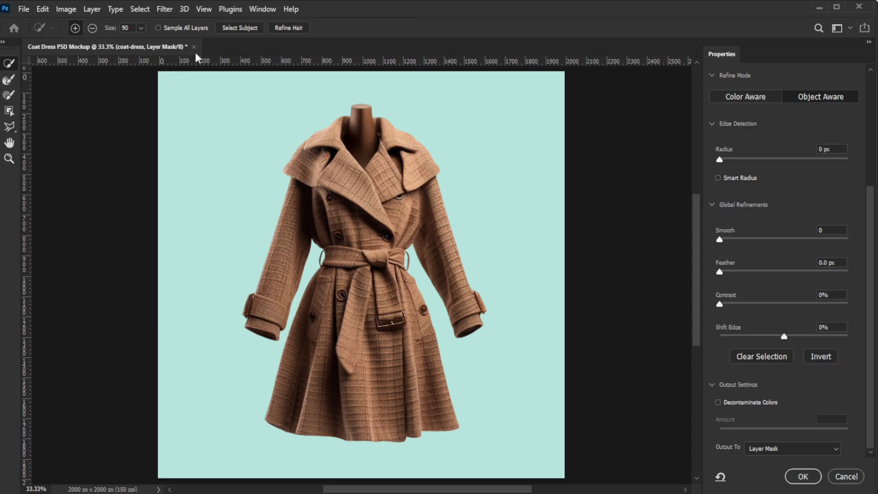
pyautogui.click(232, 29)
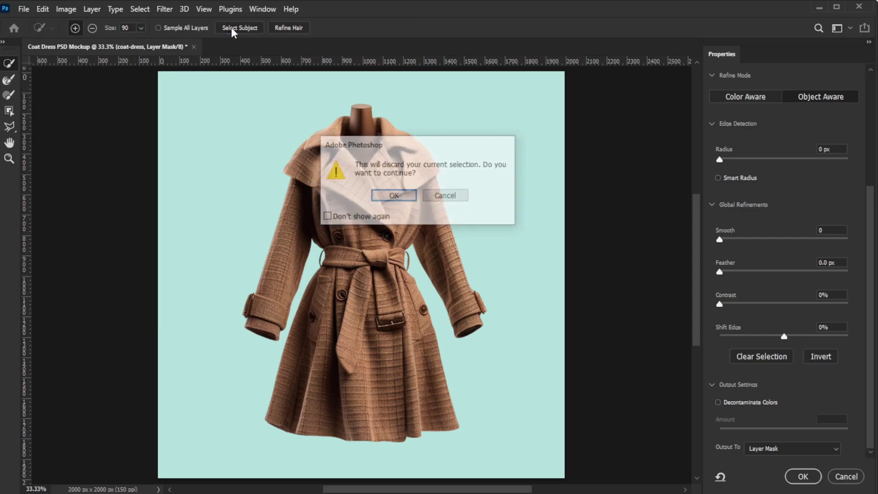
pyautogui.click(394, 196)
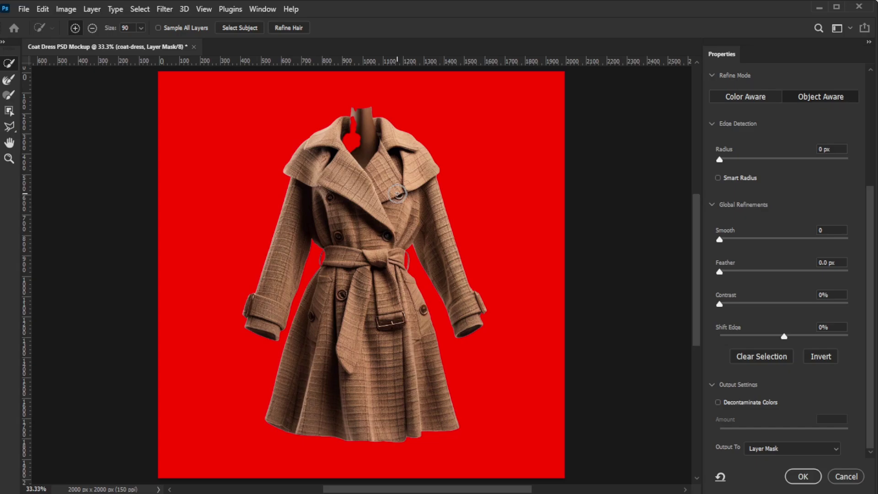
# Step: Subtract the mannequin's neck from the coat selection and output the result as New Layer with Layer Mask
pyautogui.click(92, 28)
pyautogui.moveTo(353, 109); pyautogui.dragTo(361, 114)
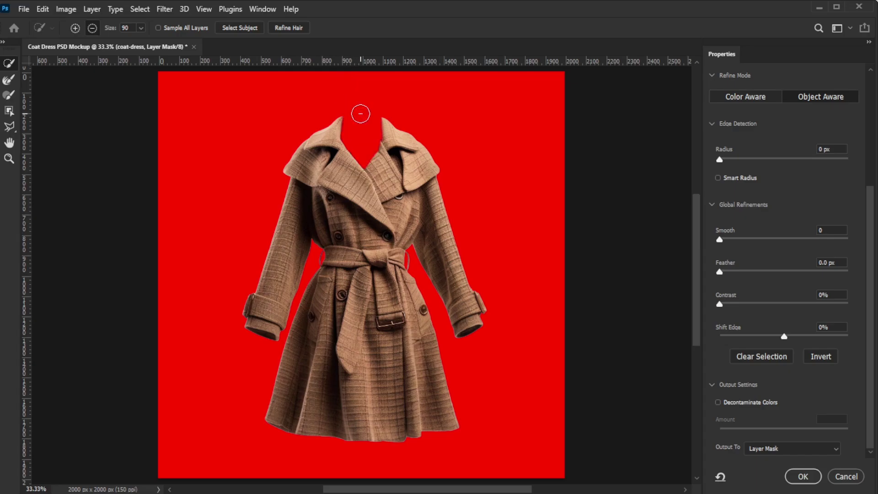
pyautogui.click(817, 447)
pyautogui.click(806, 489)
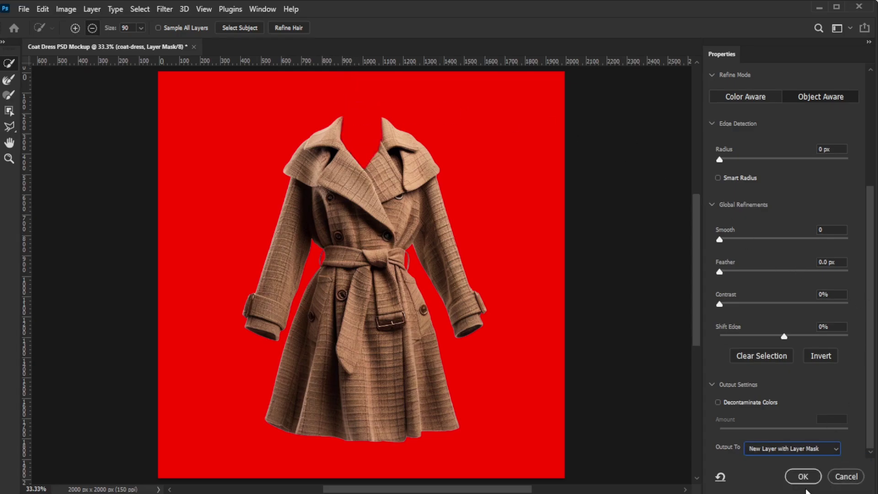
pyautogui.click(802, 476)
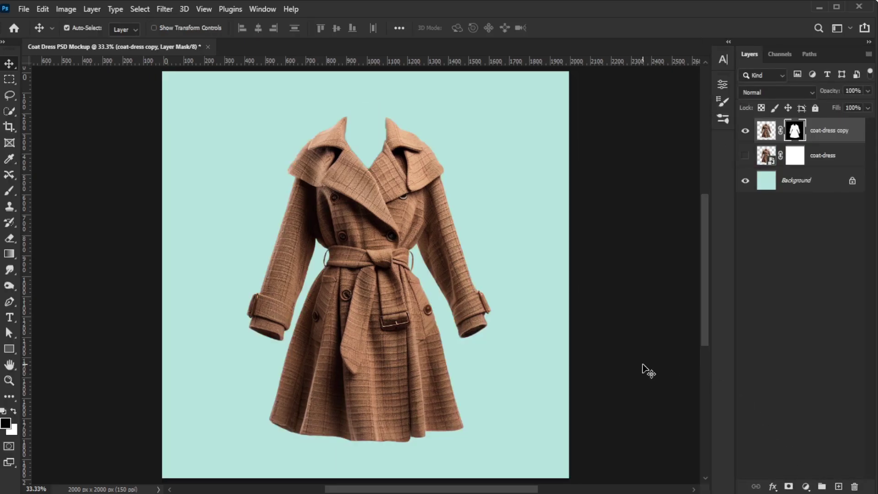
# Step: Show the original coat-dress layer again and convert the masked coat-dress copy layer to a smart object
pyautogui.click(744, 155)
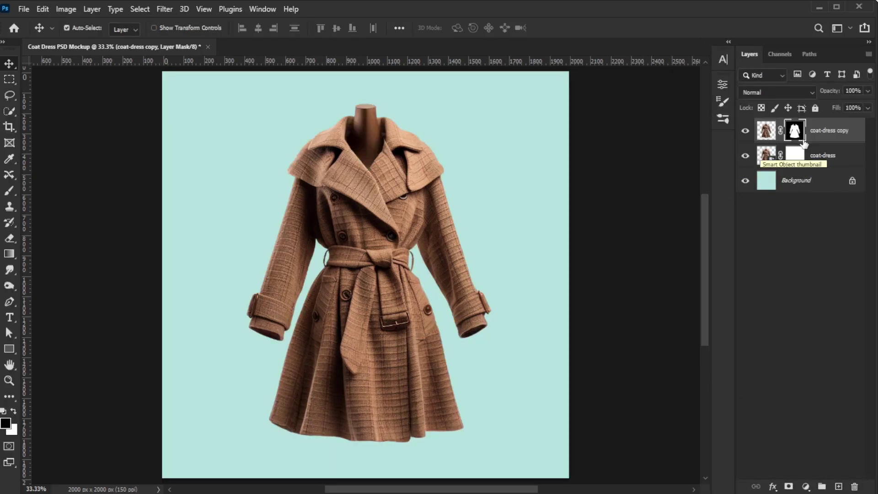
pyautogui.rightClick(824, 133)
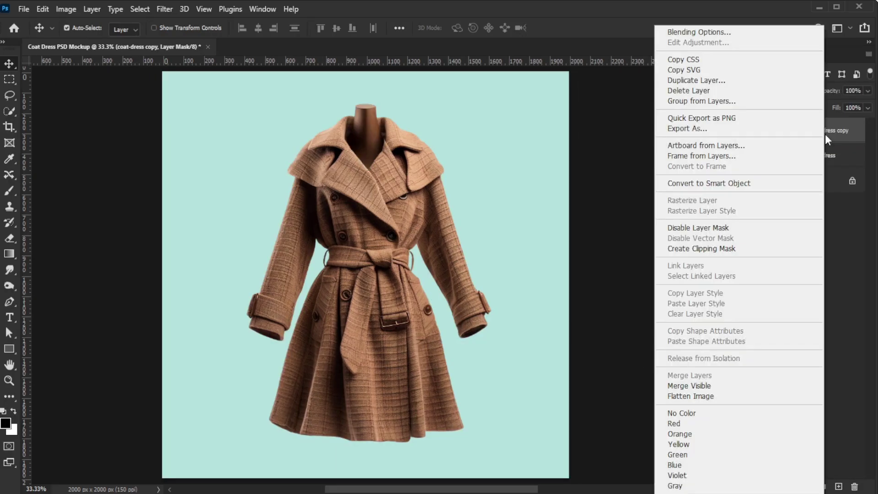
pyautogui.click(753, 182)
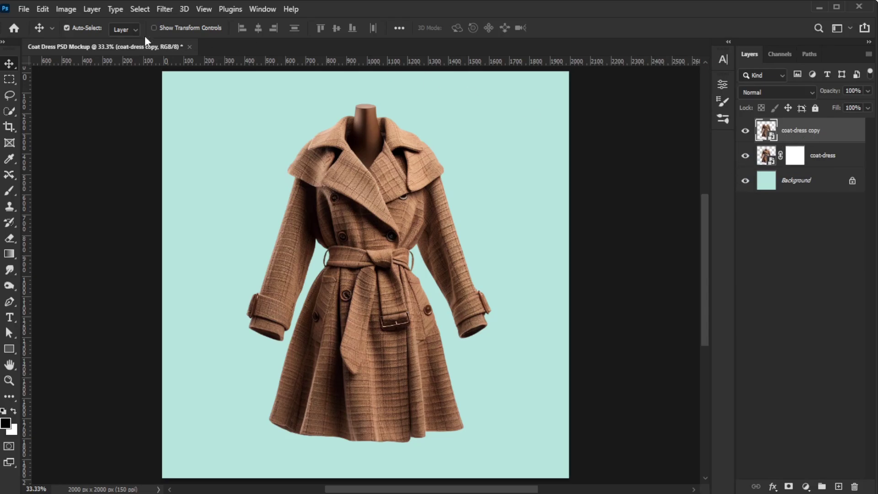
# Step: Apply a Levels adjustment to the coat-dress copy with input black point 8 and white point 241
pyautogui.click(67, 10)
pyautogui.moveTo(84, 40)
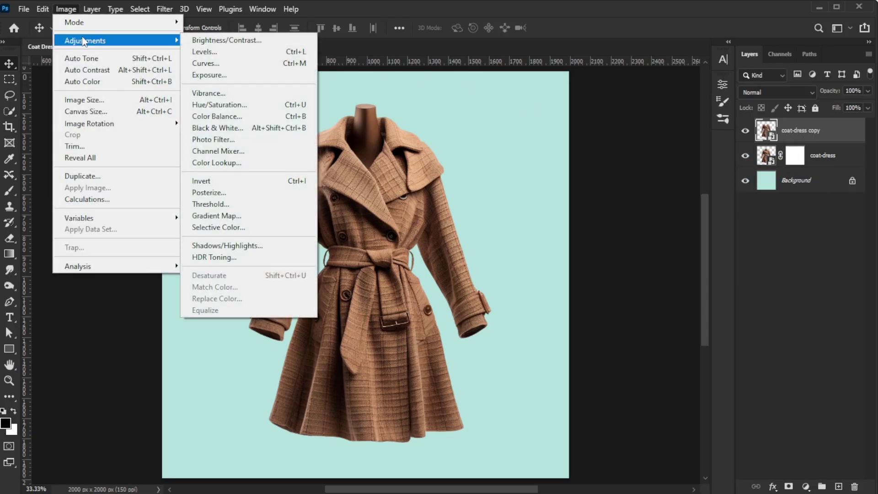
pyautogui.click(203, 52)
pyautogui.moveTo(626, 102); pyautogui.dragTo(643, 71)
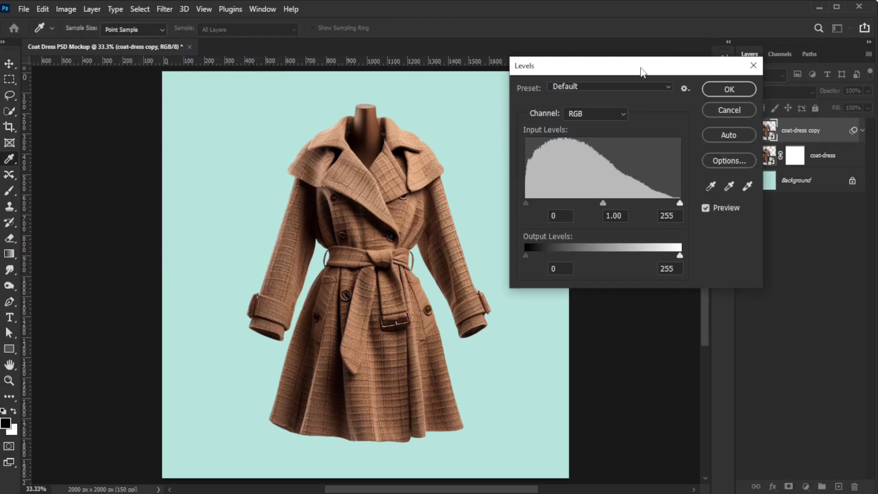
pyautogui.moveTo(526, 204); pyautogui.dragTo(530, 204)
pyautogui.moveTo(680, 204); pyautogui.dragTo(671, 207)
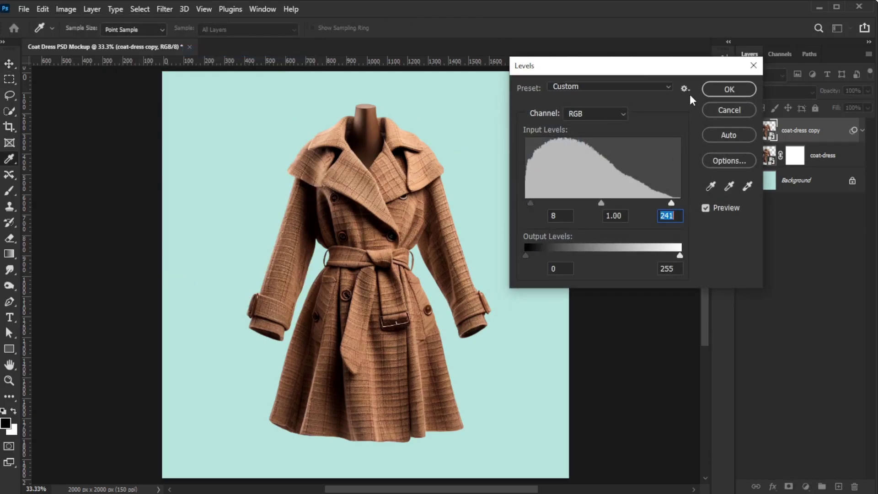
pyautogui.click(720, 94)
# Step: Apply a Gaussian Blur with a 4.0-pixel radius to the coat-dress copy layer
pyautogui.click(164, 9)
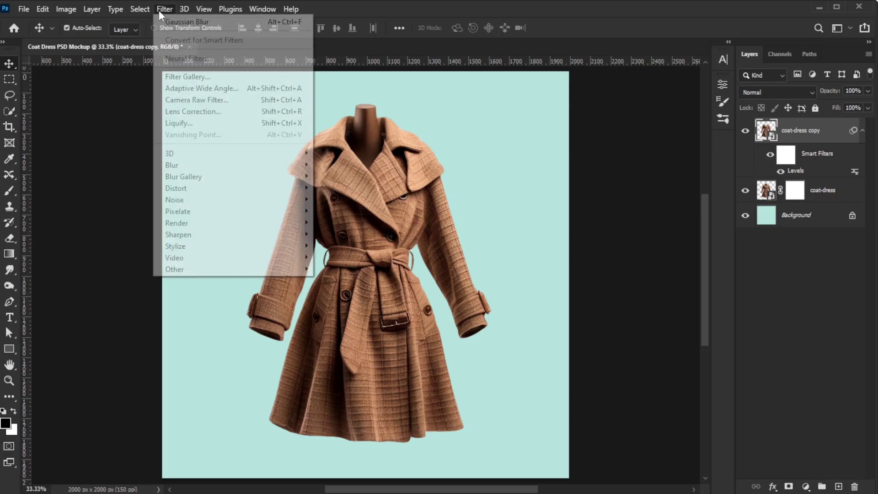
pyautogui.moveTo(203, 165)
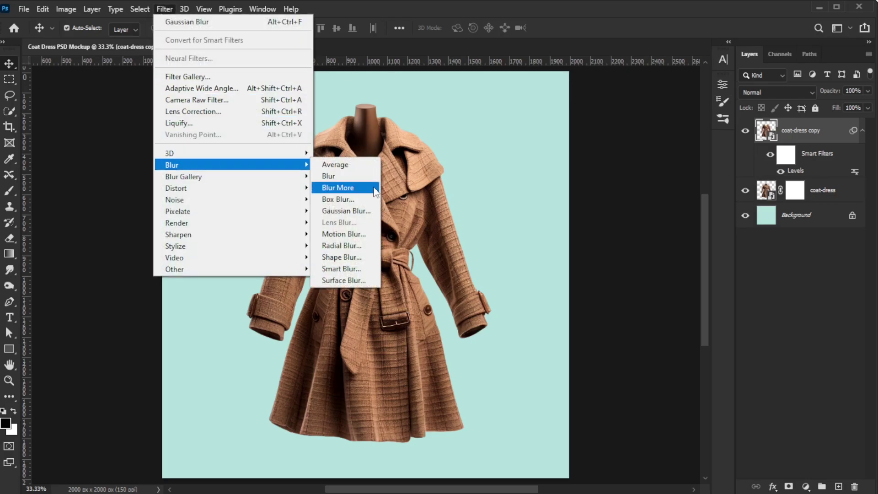
pyautogui.click(373, 215)
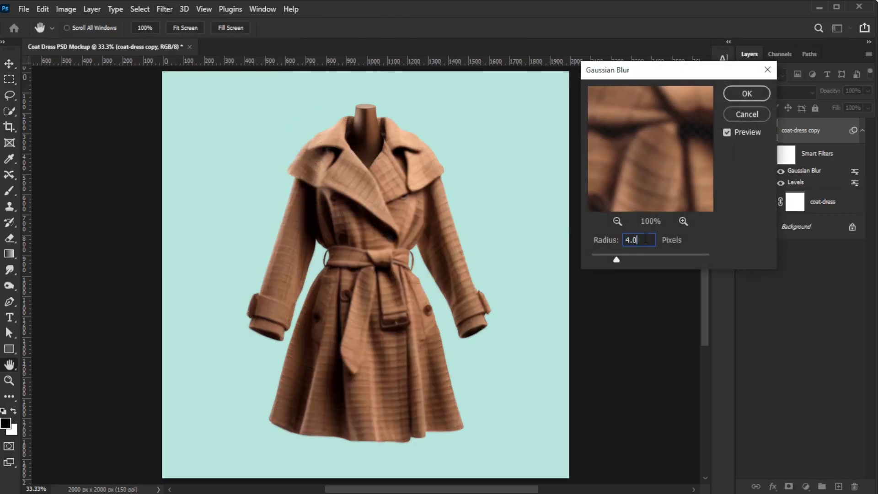
pyautogui.click(741, 93)
# Step: Duplicate the coat-dress copy layer into a new document
pyautogui.rightClick(818, 133)
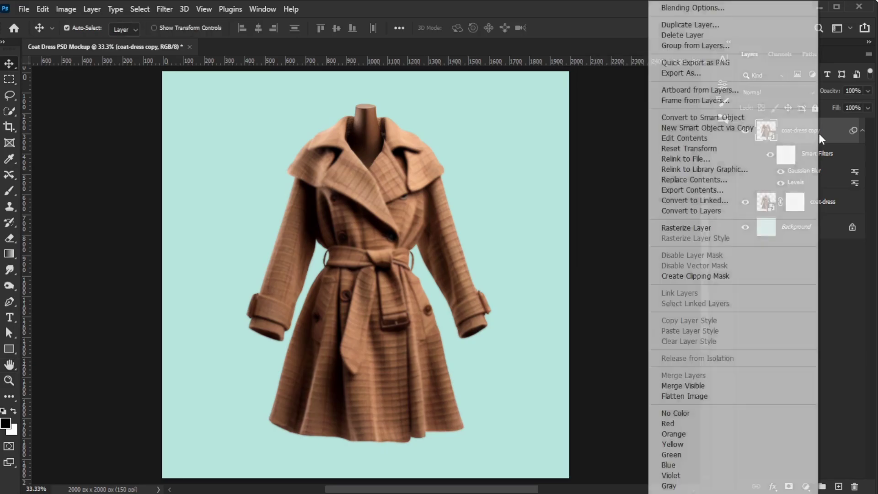
pyautogui.click(689, 25)
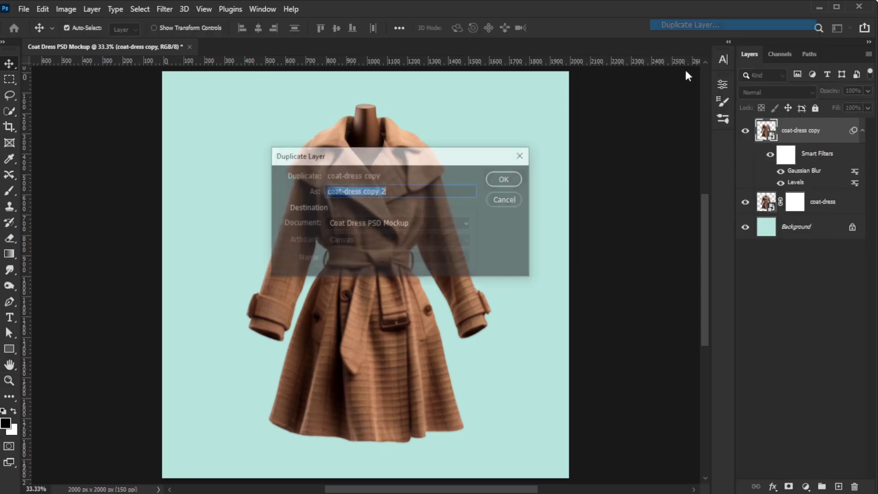
pyautogui.moveTo(484, 153); pyautogui.dragTo(659, 99)
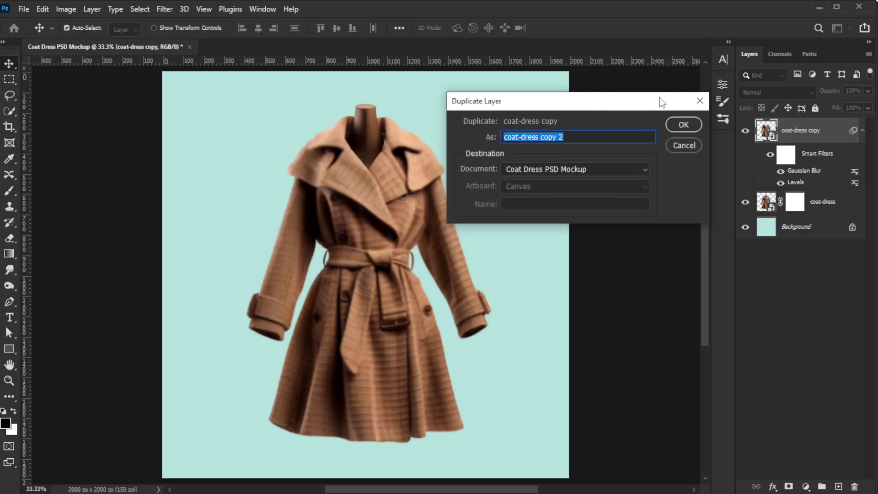
pyautogui.click(571, 168)
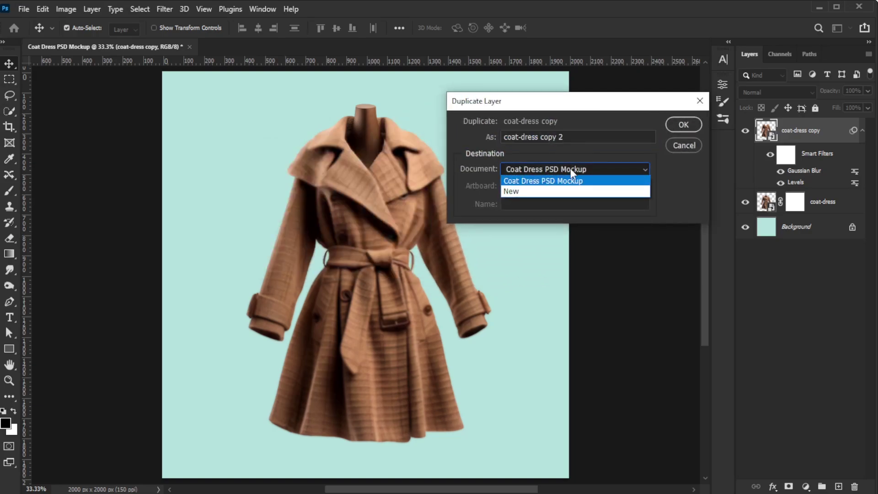
pyautogui.click(543, 190)
pyautogui.click(682, 125)
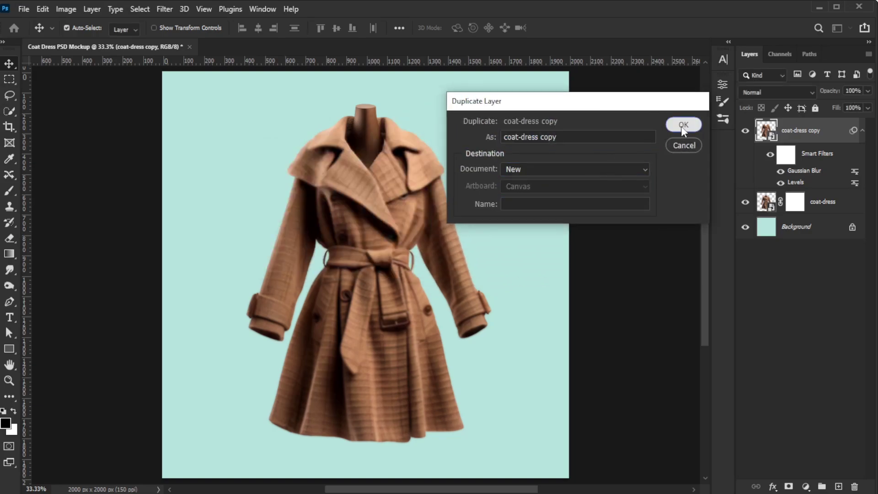
# Step: Save the new document as Displacement in Photoshop PSD format in the Create Coat Dress PSD Mockup folder and close it
pyautogui.click(25, 10)
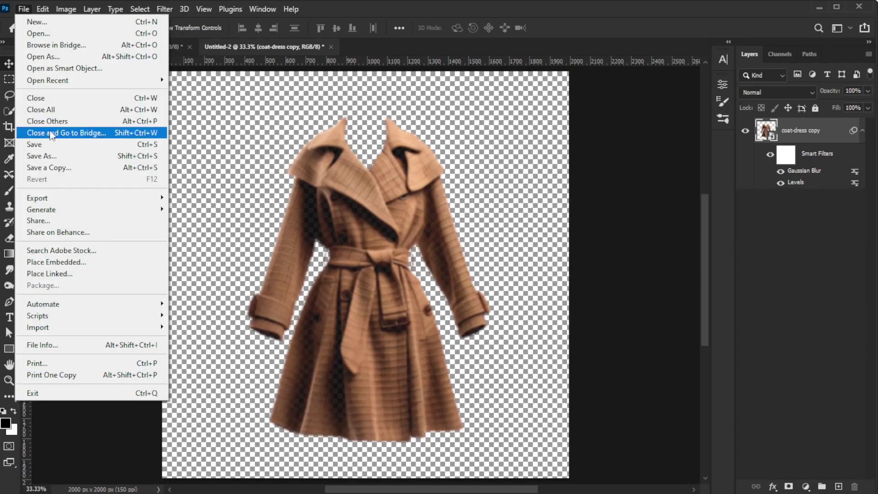
pyautogui.click(59, 154)
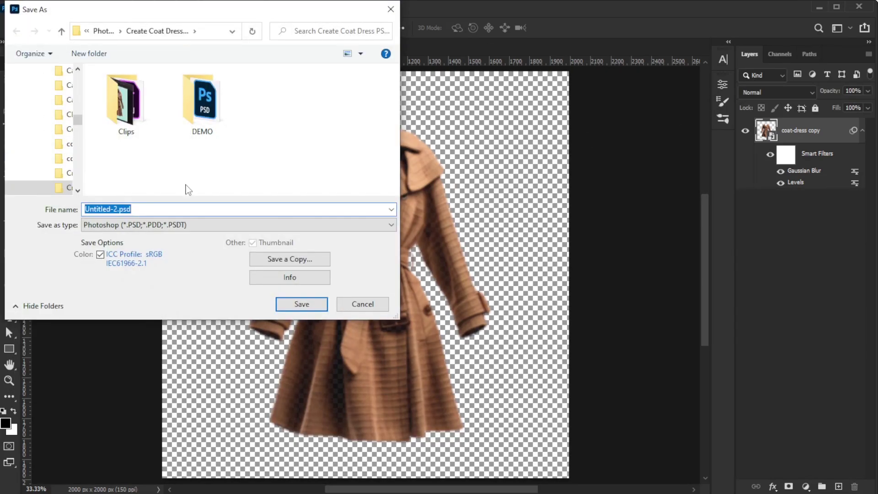
pyautogui.write('Displacement')
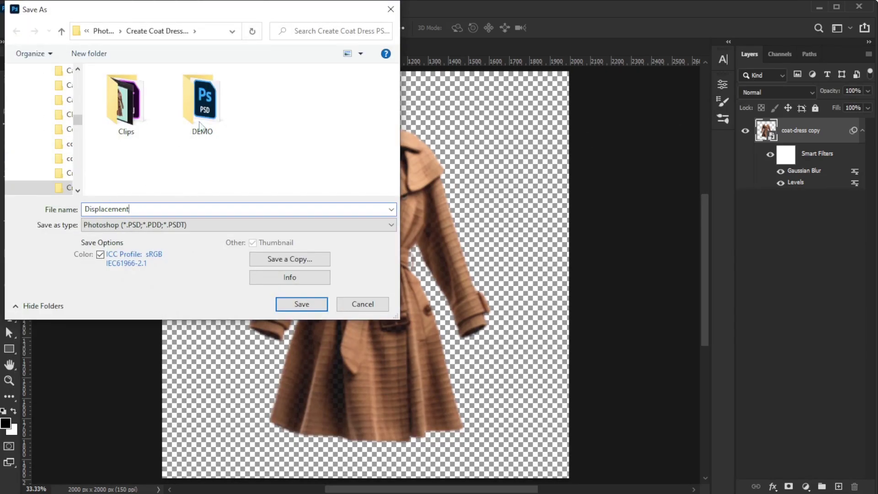
pyautogui.click(210, 33)
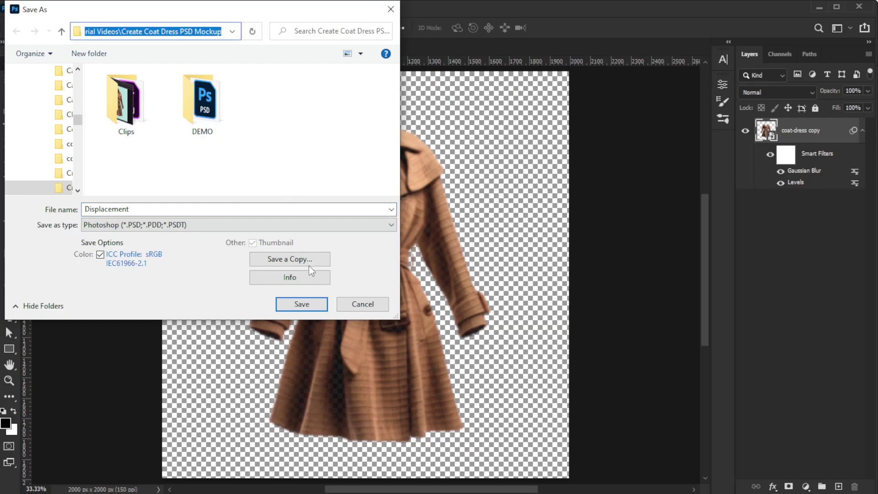
pyautogui.click(173, 227)
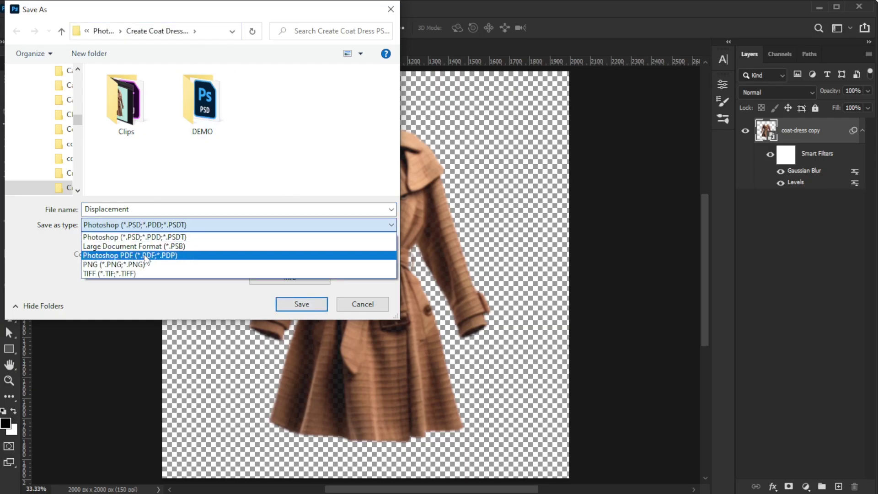
pyautogui.click(177, 233)
pyautogui.click(302, 304)
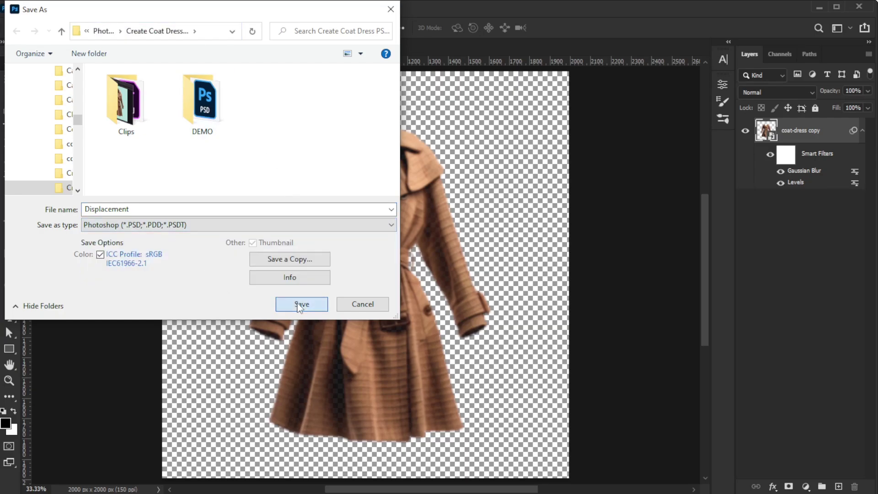
pyautogui.click(542, 149)
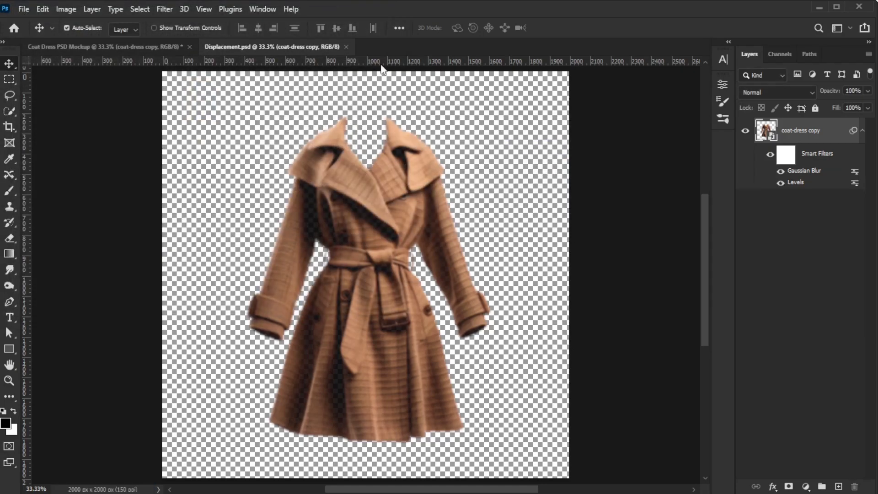
pyautogui.click(346, 48)
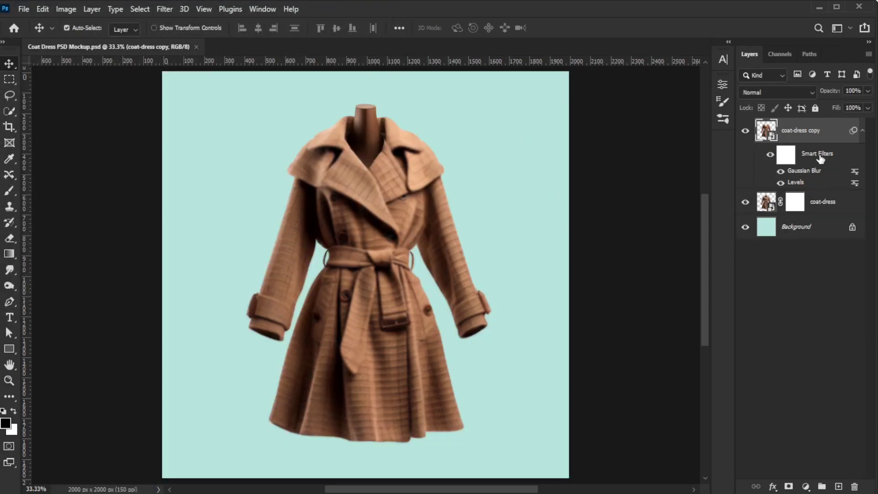
# Step: Delete the smart filters from the coat-dress copy layer and draw a black rectangle of about 1235 by 1721 px over the coat
pyautogui.moveTo(820, 156); pyautogui.dragTo(854, 486)
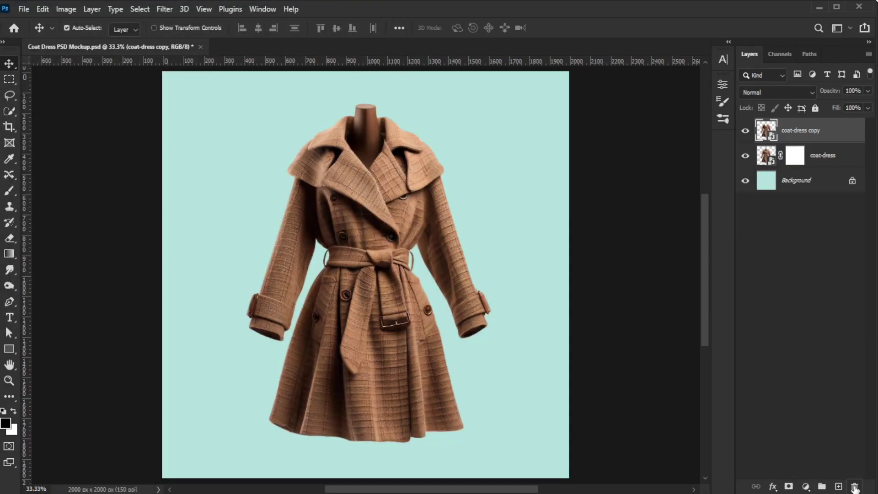
pyautogui.click(9, 348)
pyautogui.click(63, 349)
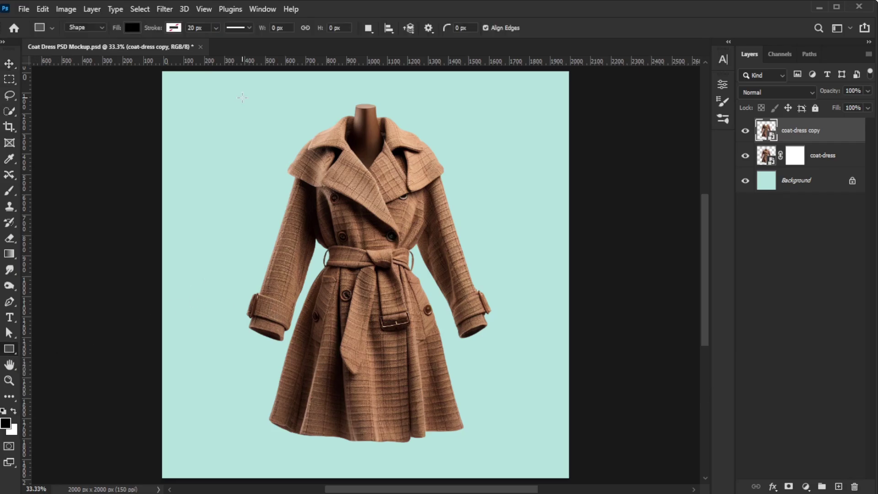
pyautogui.moveTo(241, 97); pyautogui.dragTo(492, 446)
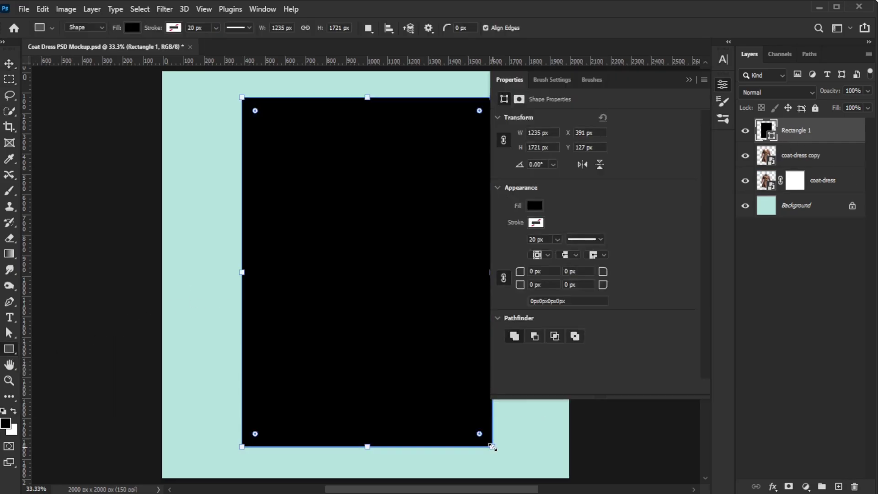
# Step: Set the black rectangle layer's opacity to 30%
pyautogui.click(534, 206)
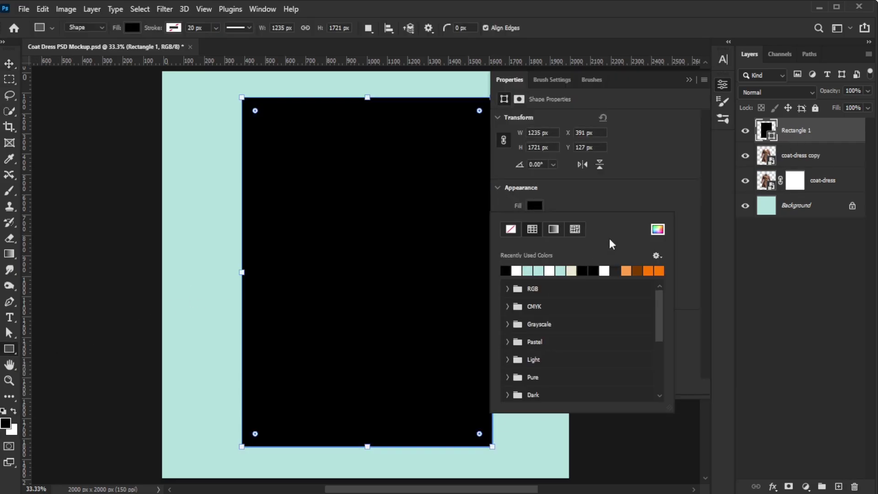
pyautogui.click(689, 79)
pyautogui.click(853, 91)
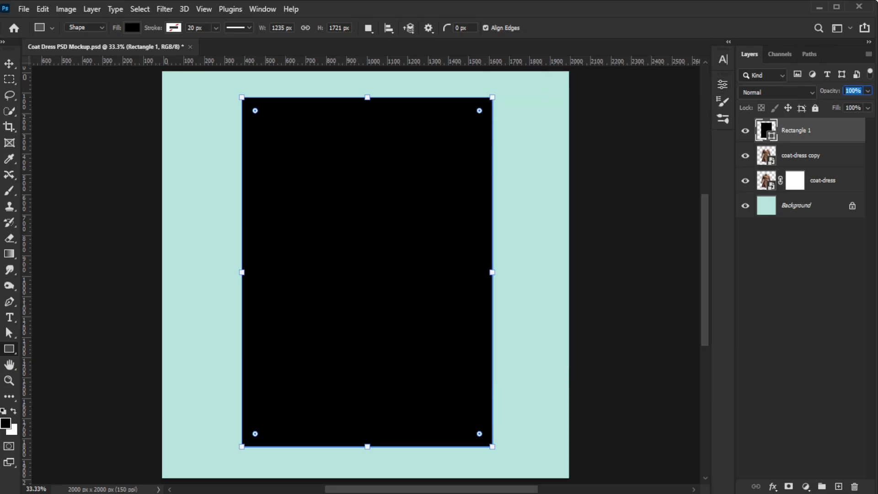
pyautogui.write('30')
pyautogui.press('Return')
# Step: Free-transform the rectangle's path, scaling it proportionally to about 102% so it extends past the coat's sleeve
pyautogui.rightClick(430, 206)
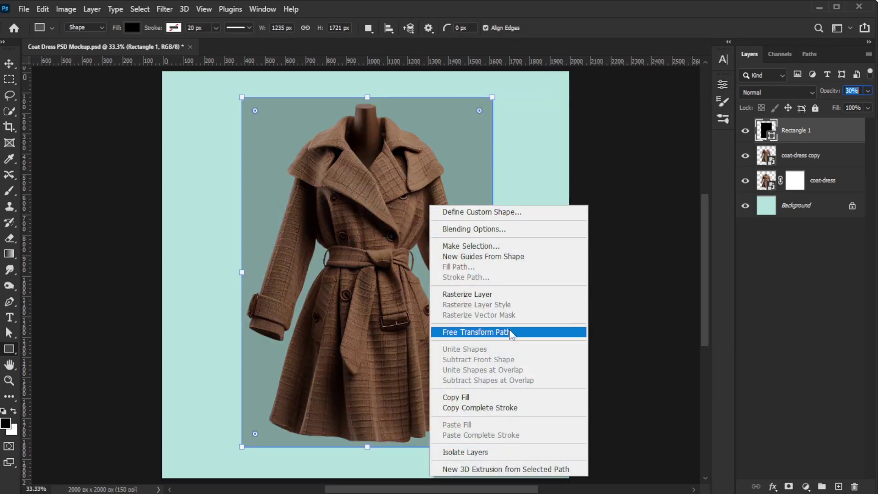
pyautogui.click(511, 333)
pyautogui.moveTo(493, 272); pyautogui.dragTo(501, 276)
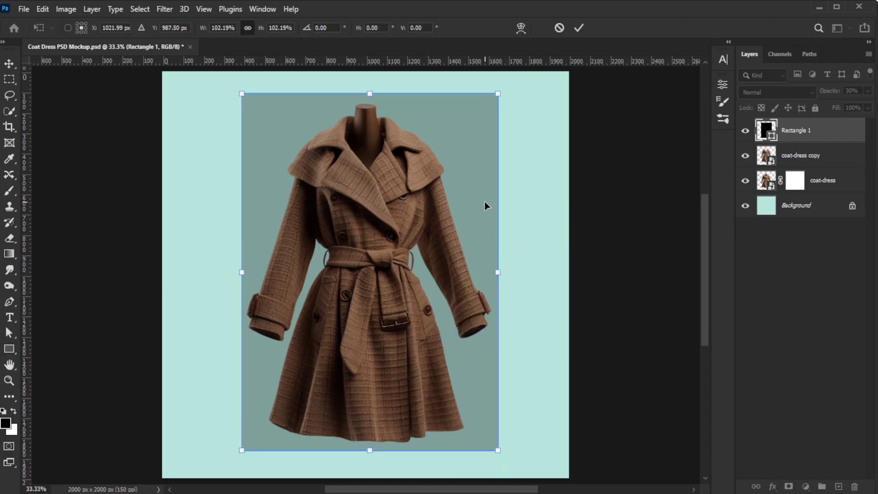
# Step: Warp the rectangle into a rounded shape that follows the coat's outline by pulling in its four corners, and commit the transform
pyautogui.rightClick(488, 105)
pyautogui.click(521, 188)
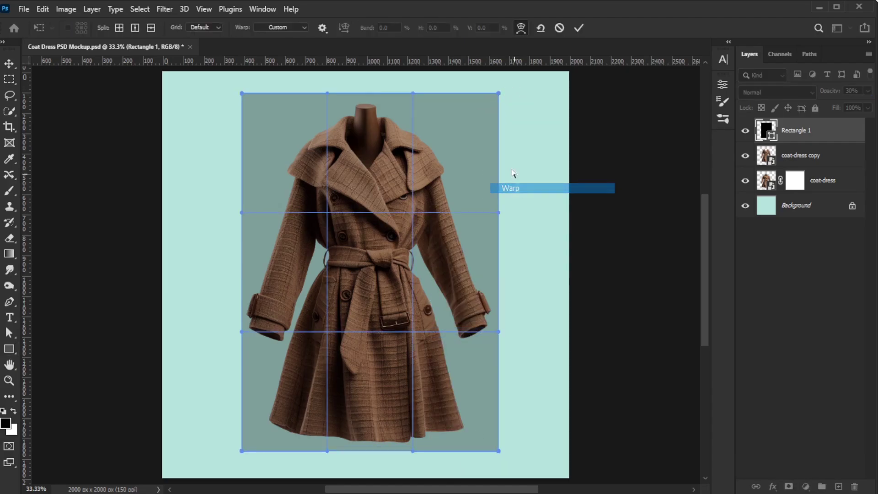
pyautogui.moveTo(497, 93); pyautogui.dragTo(430, 142)
pyautogui.moveTo(396, 108); pyautogui.dragTo(395, 111)
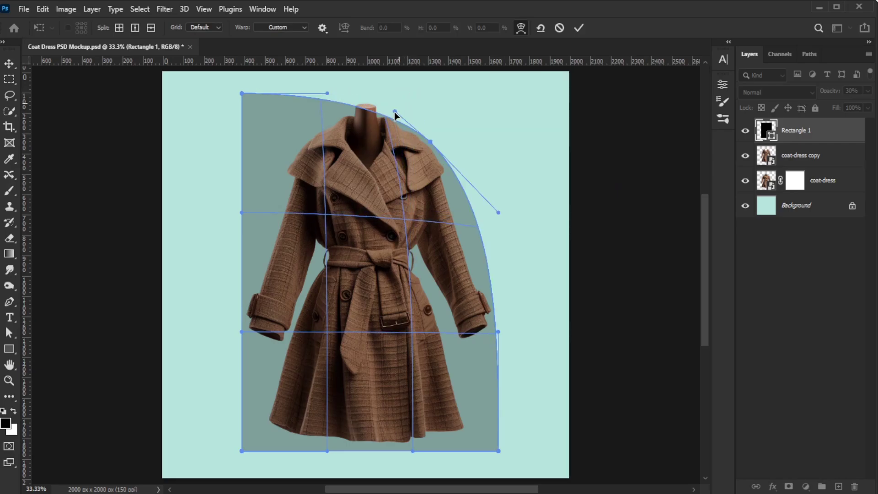
pyautogui.moveTo(242, 94); pyautogui.dragTo(294, 151)
pyautogui.moveTo(242, 213); pyautogui.dragTo(260, 227)
pyautogui.moveTo(242, 332); pyautogui.dragTo(226, 332)
pyautogui.moveTo(241, 451); pyautogui.dragTo(265, 435)
pyautogui.moveTo(226, 331); pyautogui.dragTo(215, 332)
pyautogui.moveTo(497, 451); pyautogui.dragTo(477, 431)
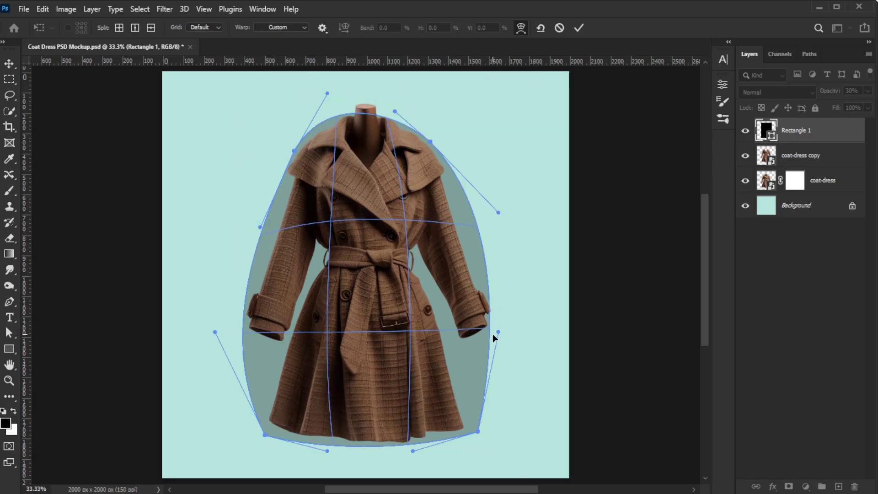
pyautogui.click(578, 28)
pyautogui.press('Return')
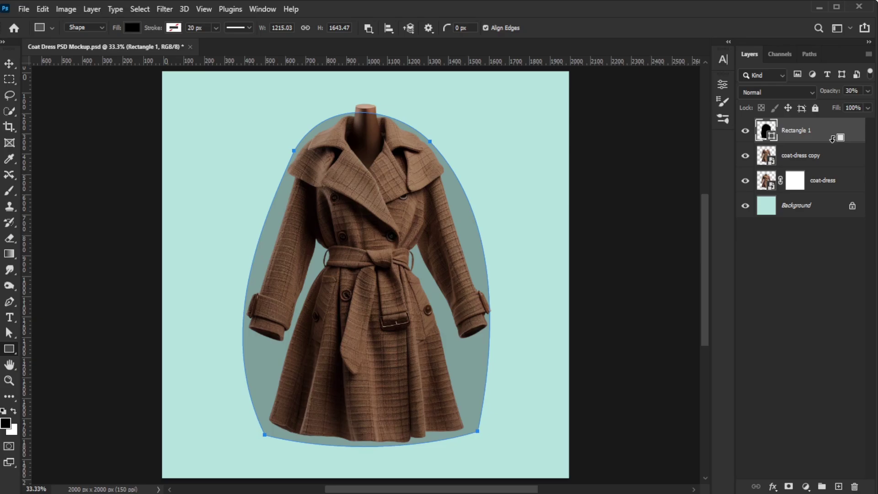
# Step: Clip the Rectangle 1 layer to the coat-dress copy layer and convert it to a smart object
pyautogui.keyDown('alt'); pyautogui.click(832, 139); pyautogui.keyUp('alt')
pyautogui.rightClick(829, 137)
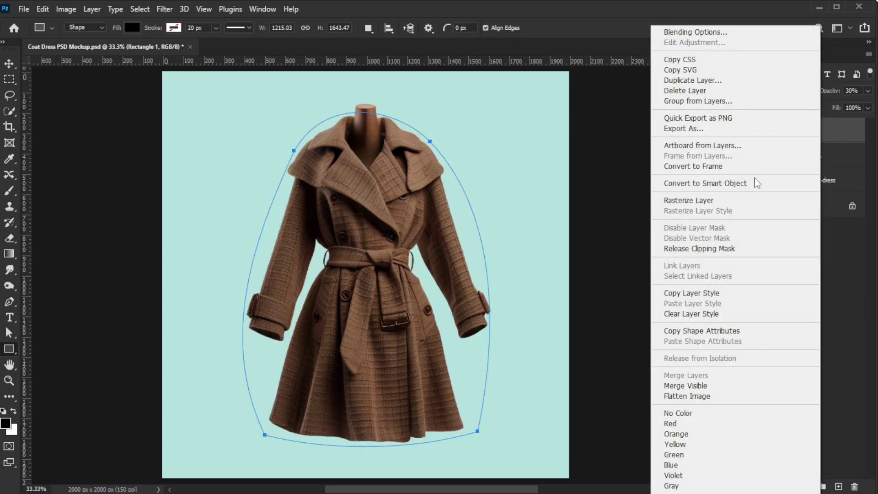
pyautogui.click(745, 182)
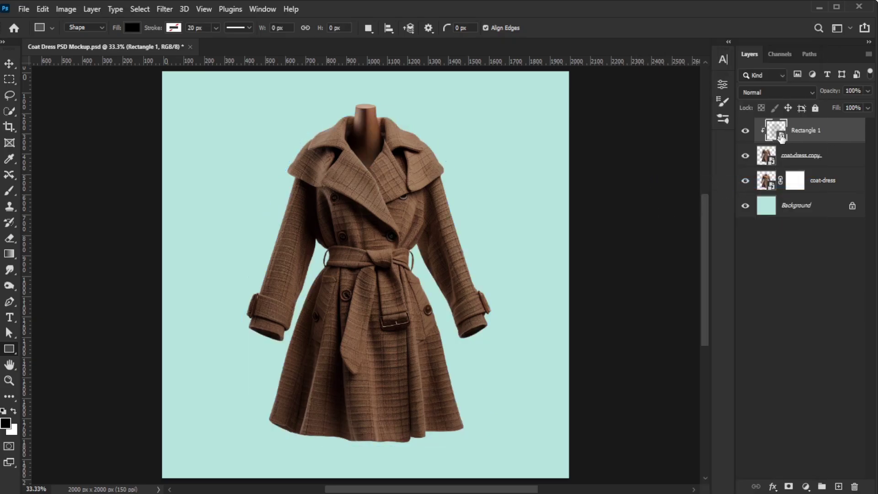
# Step: Place flowers-8250982.png inside the Rectangle 1 smart object, enlarged to cover its canvas, save and close the contents, and save the mockup
pyautogui.doubleClick(780, 137)
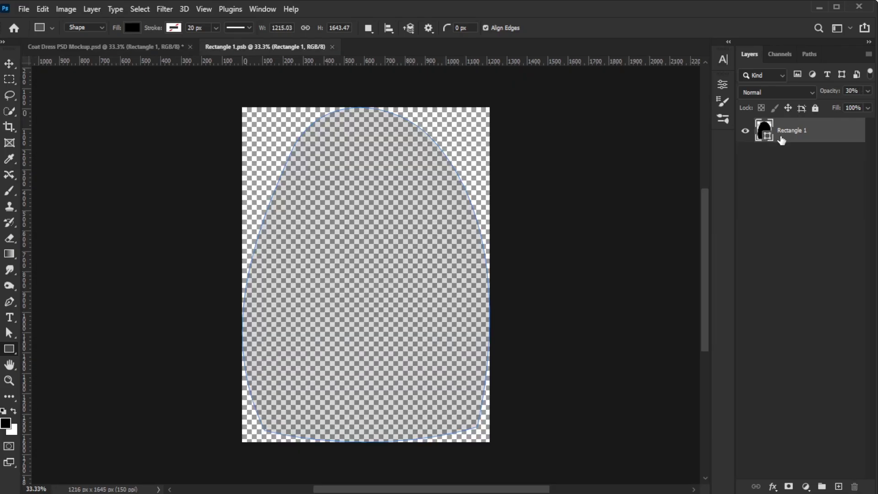
pyautogui.hotkey('alt', 'Tab')
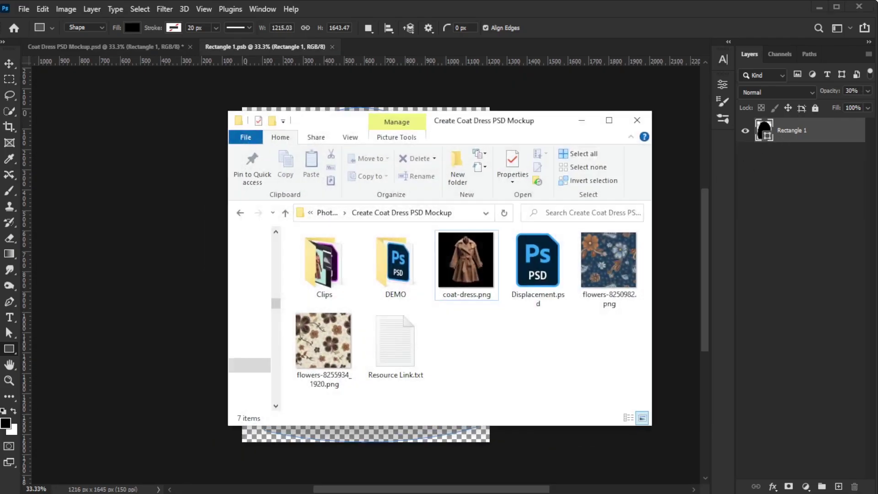
pyautogui.click(608, 259)
pyautogui.moveTo(608, 259); pyautogui.dragTo(206, 362)
pyautogui.moveTo(463, 177); pyautogui.dragTo(556, 128)
pyautogui.click(587, 29)
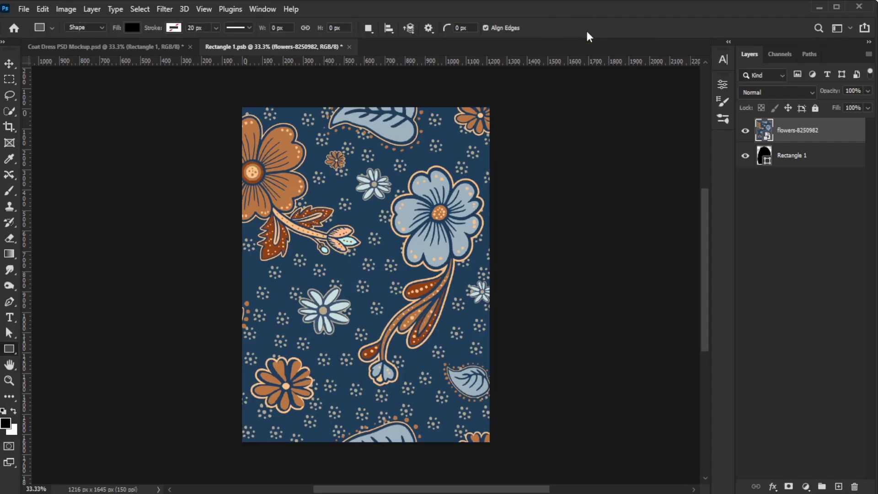
pyautogui.hotkey('ctrl', 's')
pyautogui.click(344, 47)
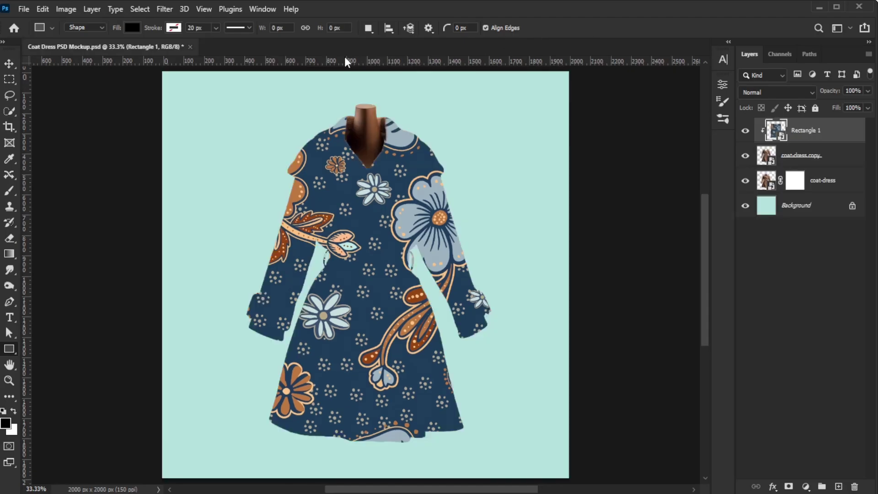
pyautogui.hotkey('ctrl', 's')
# Step: Rename the Rectangle 1 layer as Placeholder
pyautogui.doubleClick(808, 130)
pyautogui.write('Pa')
pyautogui.press('Return')
# Step: Apply a Displace smart filter to the Placeholder layer with Stretch To Fit and Wrap Around, using Displacement.psd as the displacement map
pyautogui.click(165, 9)
pyautogui.moveTo(218, 189)
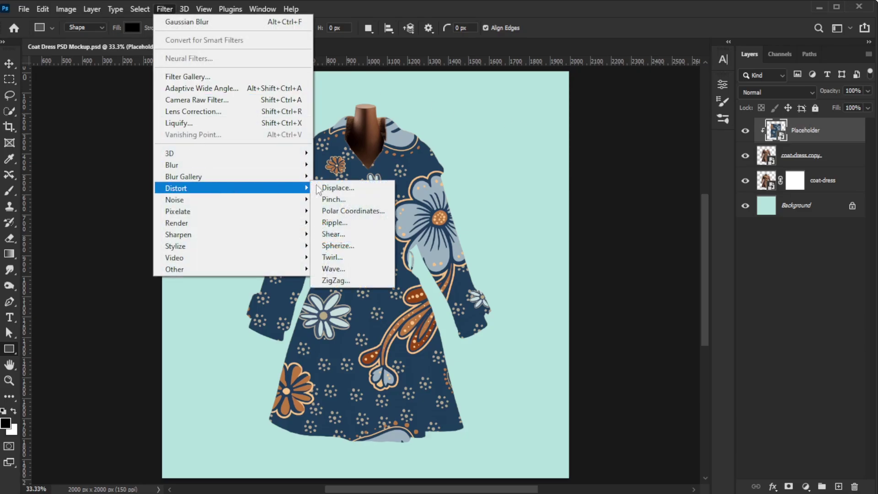
pyautogui.click(399, 188)
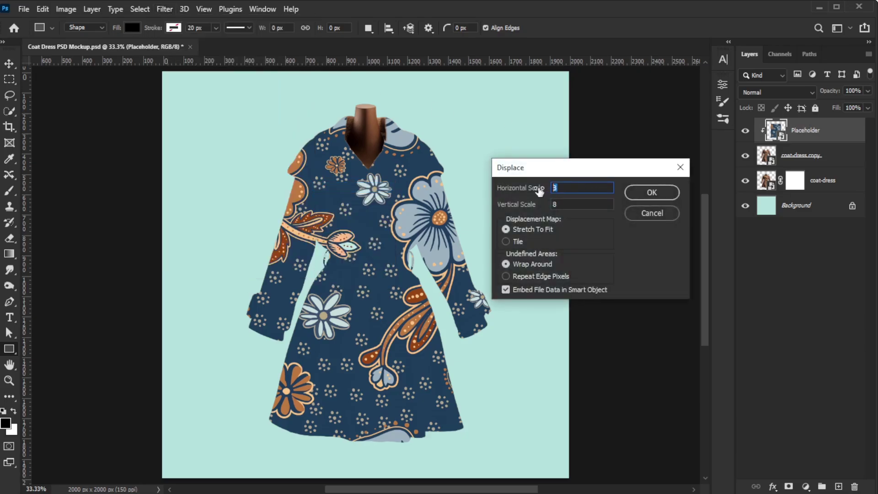
pyautogui.click(575, 204)
pyautogui.click(508, 228)
pyautogui.click(511, 263)
pyautogui.click(647, 195)
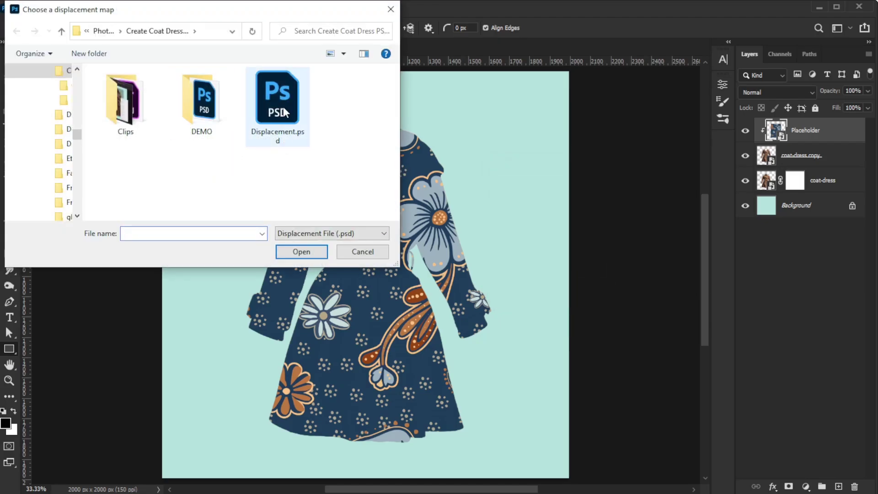
pyautogui.click(284, 112)
pyautogui.click(302, 252)
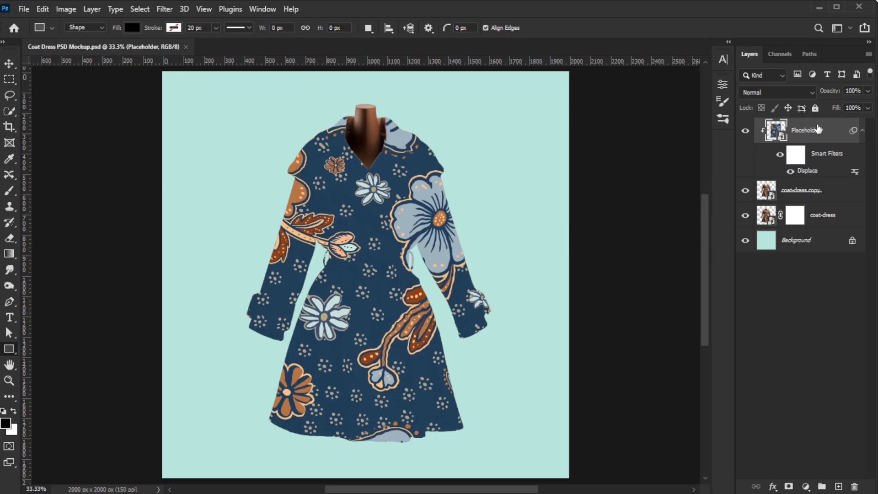
# Step: Set the Placeholder layer to Multiply and split its Blend If underlying-layer highlights to about 157 / 255, adjusting the shadow slider too
pyautogui.click(777, 92)
pyautogui.click(754, 134)
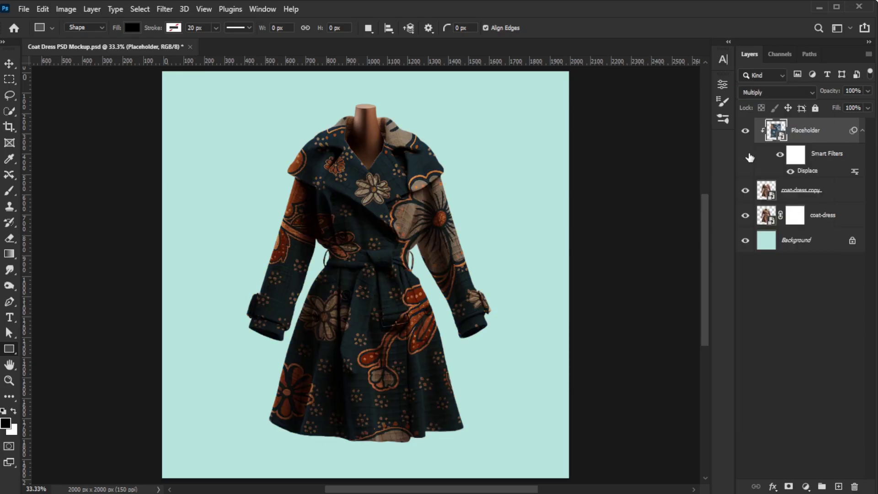
pyautogui.click(775, 486)
pyautogui.click(792, 364)
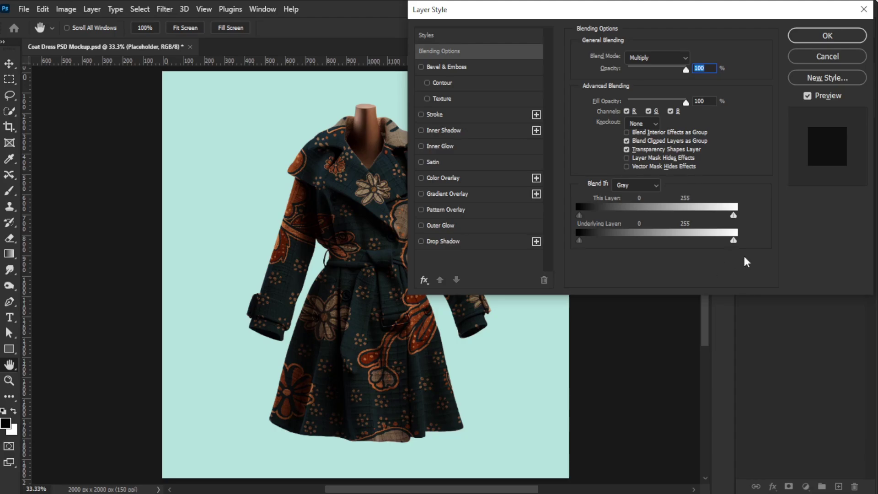
pyautogui.press('alt')
pyautogui.moveTo(692, 10); pyautogui.dragTo(721, 10)
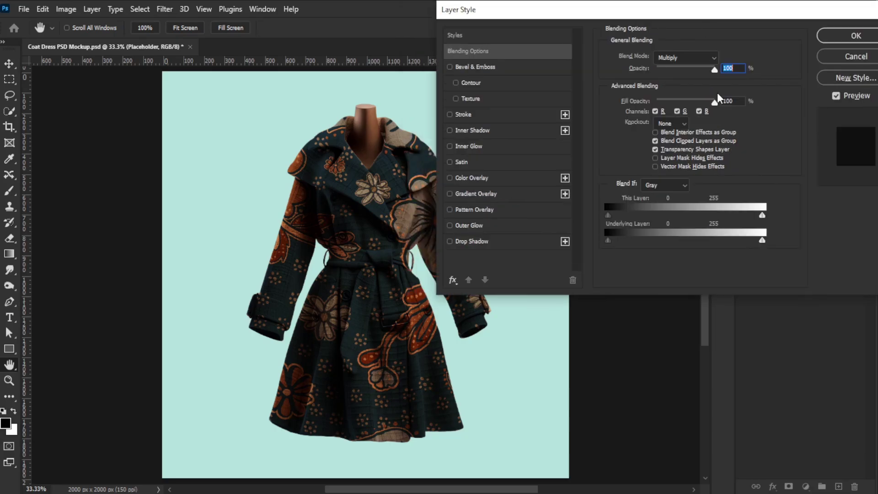
pyautogui.moveTo(762, 240); pyautogui.dragTo(703, 234)
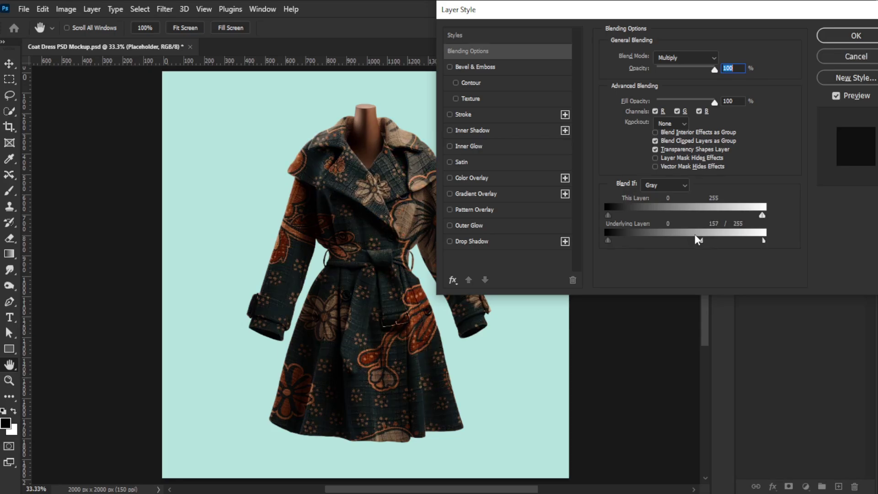
pyautogui.moveTo(610, 240)
pyautogui.mouseDown()
pyautogui.moveTo(643, 242)
pyautogui.moveTo(614, 252)
pyautogui.mouseUp()
pyautogui.click(842, 40)
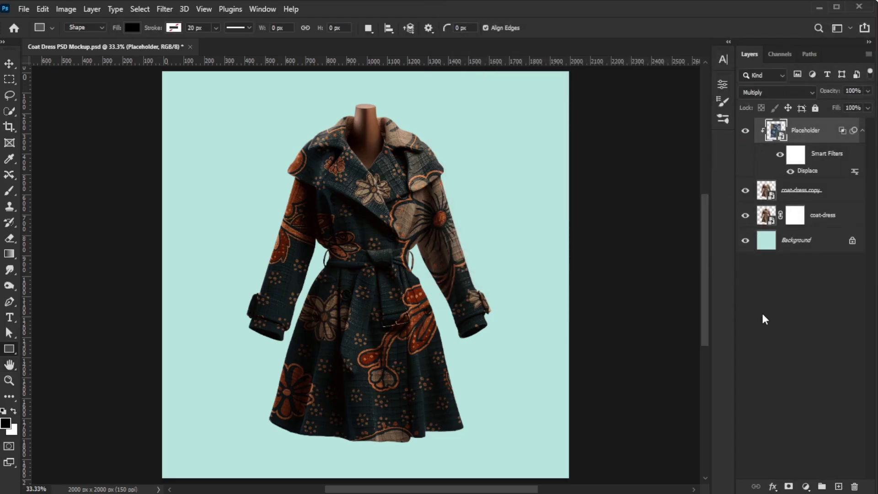
# Step: Add a Brightness/Contrast adjustment clipped above the Placeholder layer and raise its brightness to about 60
pyautogui.click(805, 486)
pyautogui.click(818, 308)
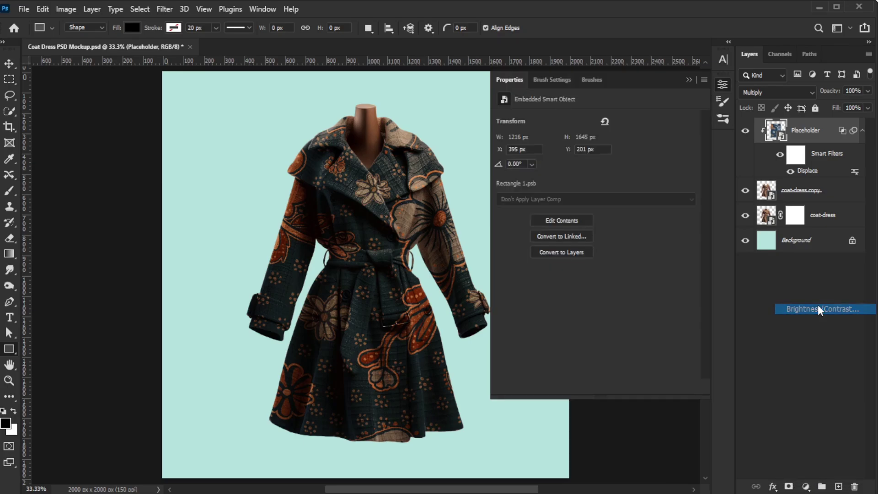
pyautogui.click(618, 387)
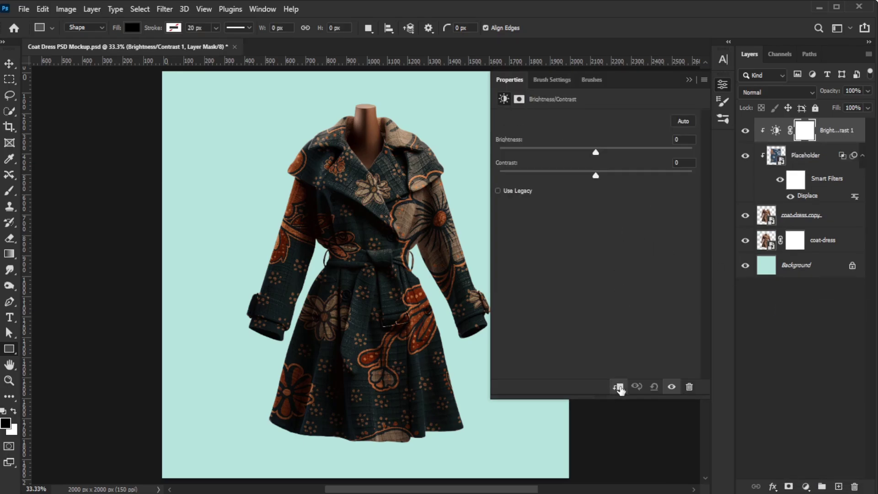
pyautogui.moveTo(598, 155); pyautogui.dragTo(637, 182)
pyautogui.click(688, 80)
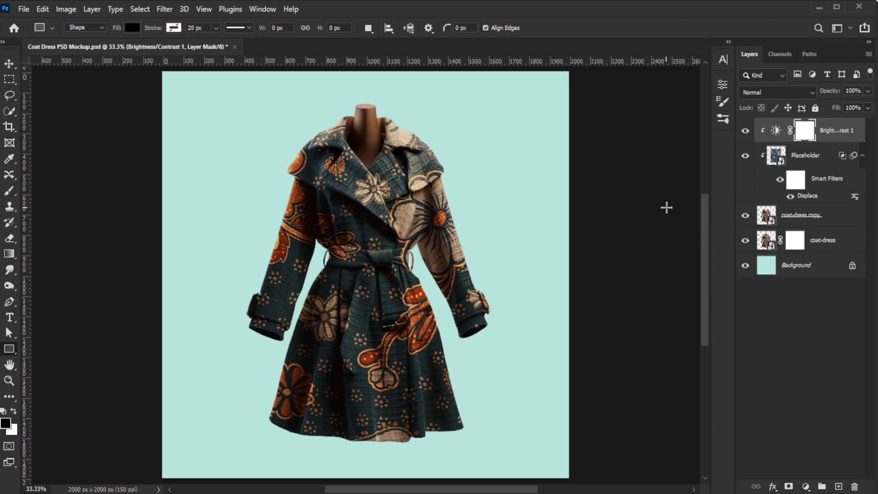
# Step: Place flowers-8255934_1920 inside the Placeholder smart object, scaled to 41.55% to cover its canvas, save the contents, and return to the mockup
pyautogui.doubleClick(777, 160)
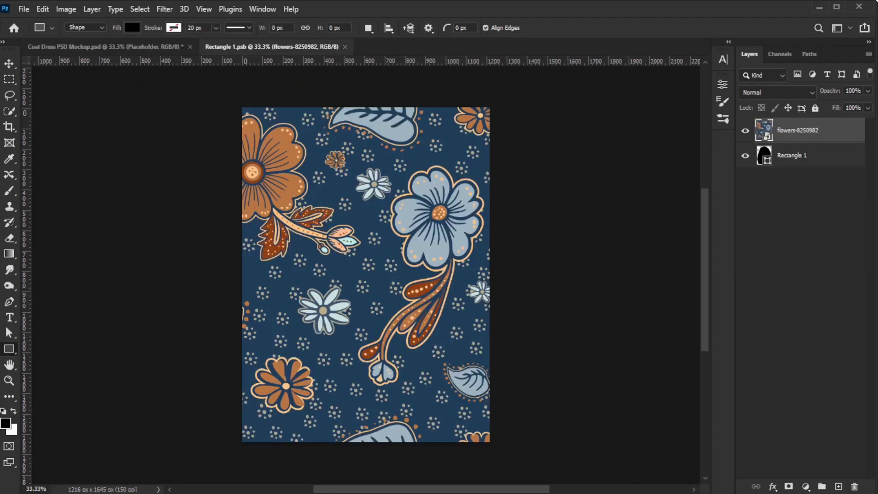
pyautogui.hotkey('alt', 'Tab')
pyautogui.moveTo(322, 342); pyautogui.dragTo(259, 446)
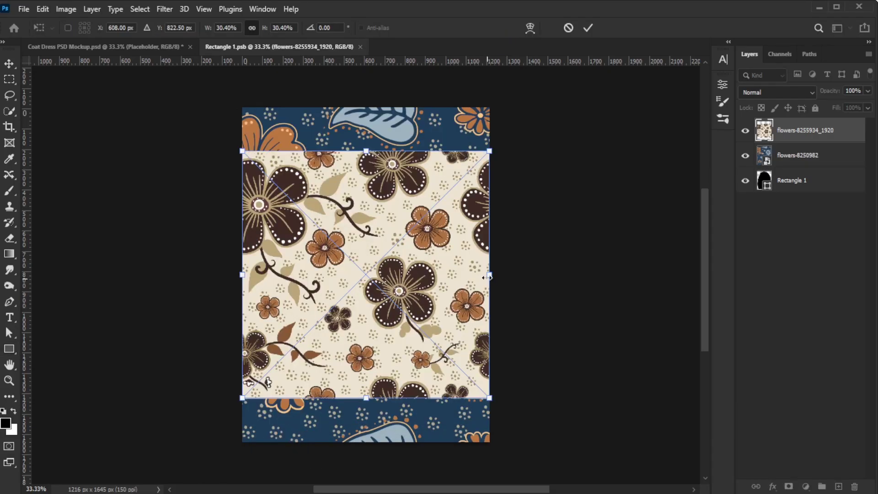
pyautogui.moveTo(489, 274); pyautogui.dragTo(534, 274)
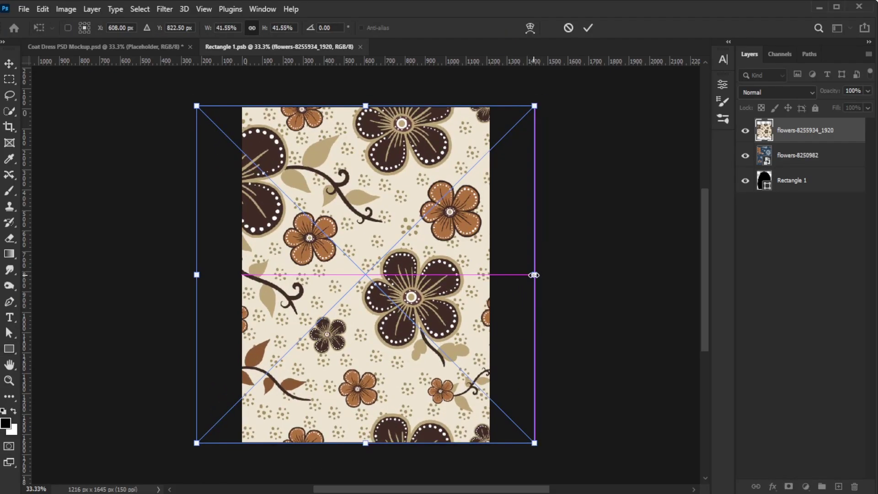
pyautogui.click(588, 29)
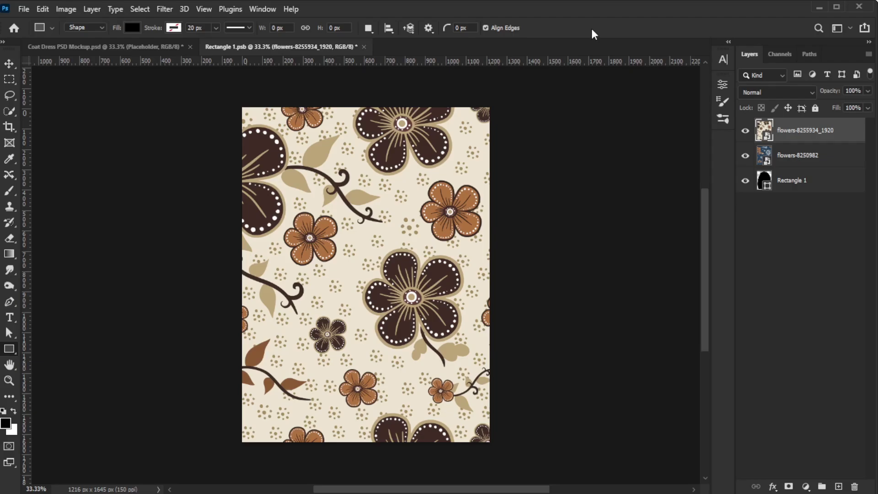
pyautogui.hotkey('ctrl', 's')
pyautogui.click(163, 46)
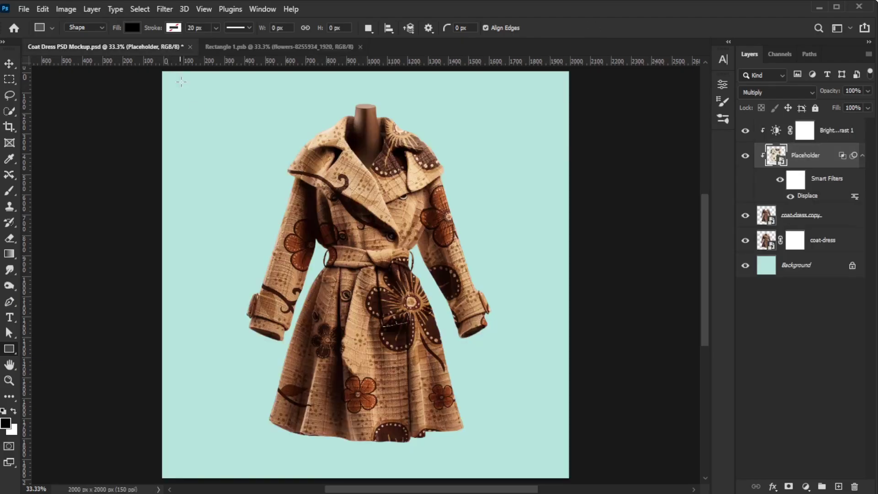
# Step: Lower the brightness of the clipped Brightness/Contrast adjustment to suit the cream floral pattern
pyautogui.doubleClick(776, 130)
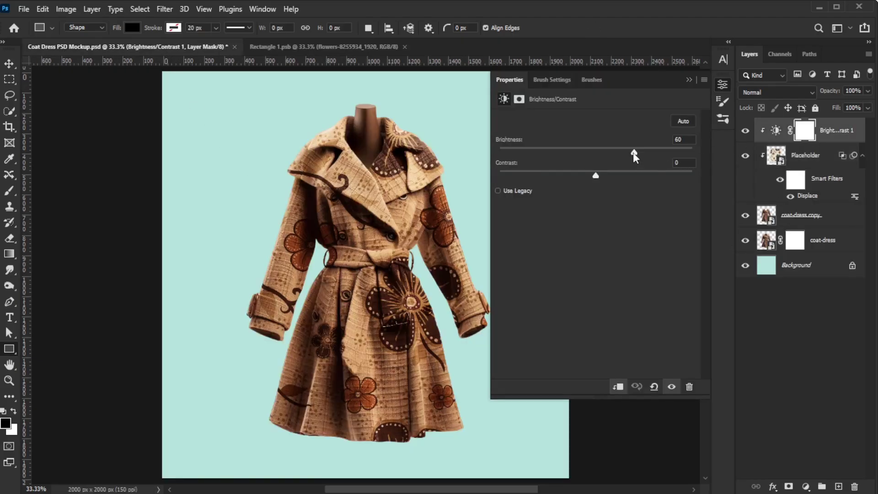
pyautogui.moveTo(633, 152); pyautogui.dragTo(536, 183)
pyautogui.click(689, 79)
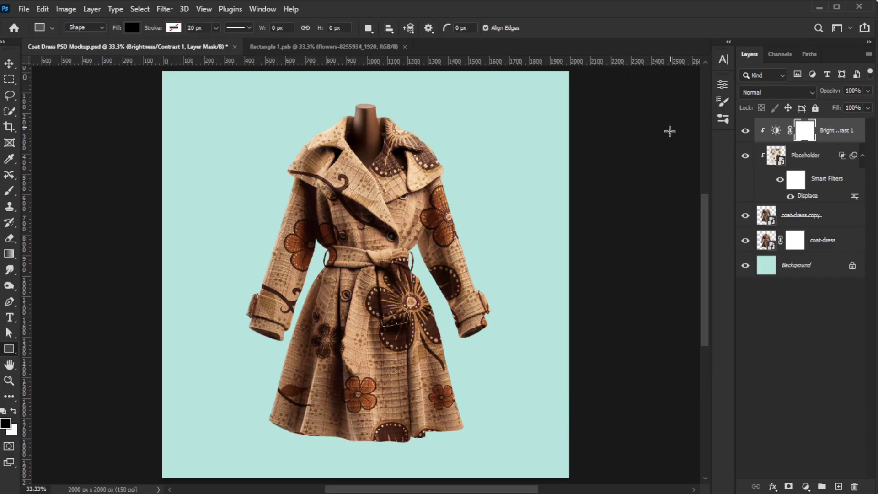